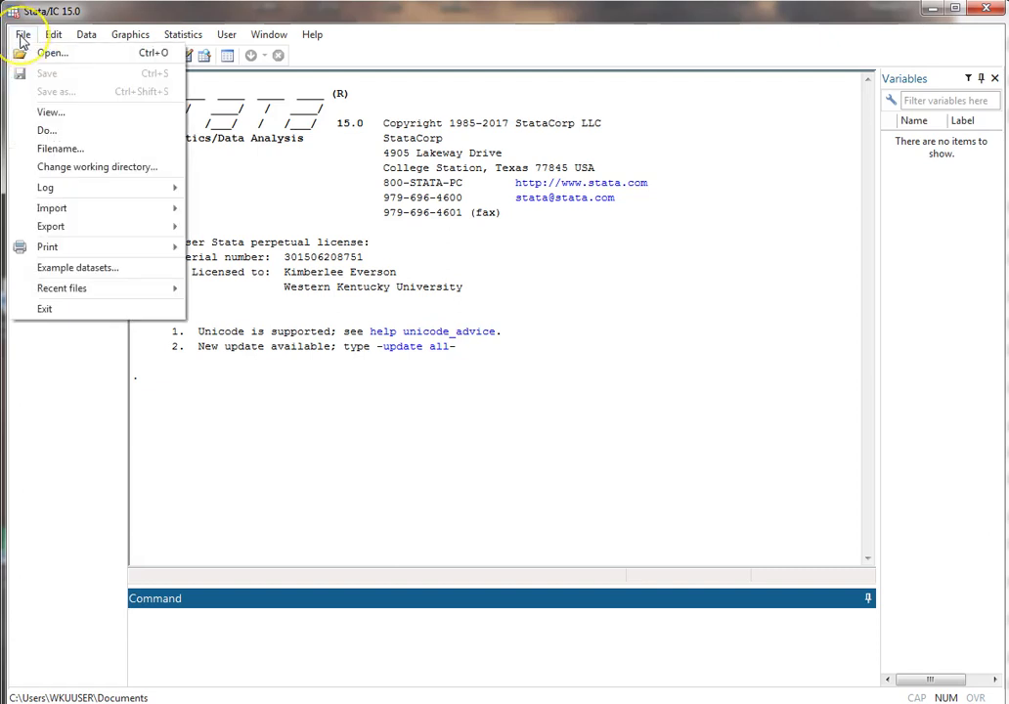
# Step: Load the bpwide.dta example dataset installed with Stata, then close the example-datasets Viewer
pyautogui.click(66, 269)
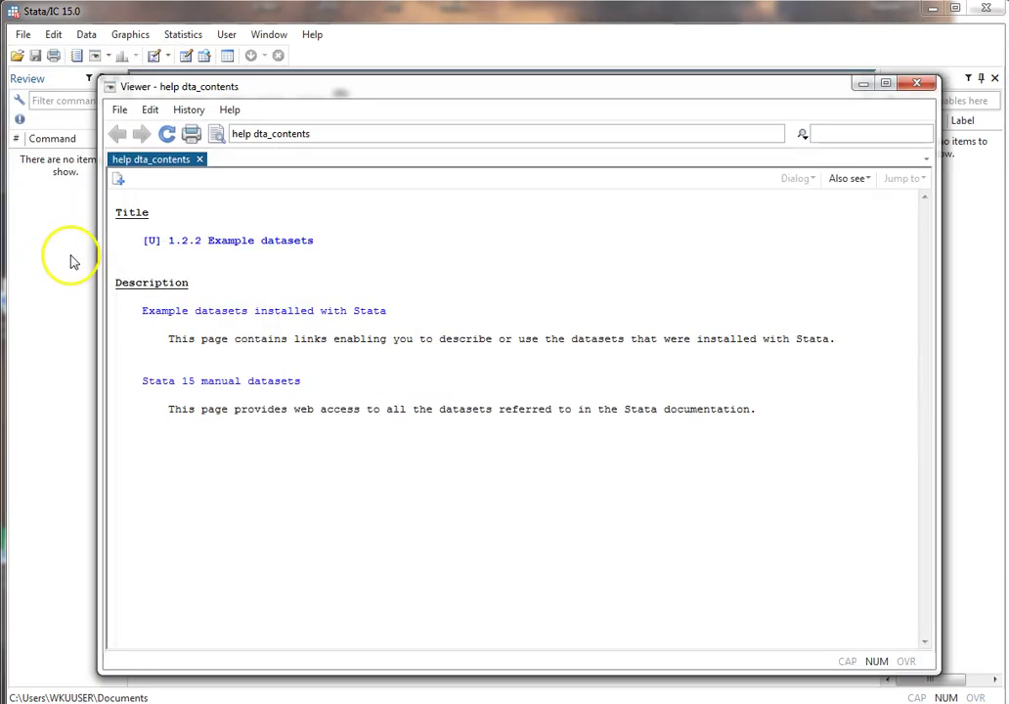
pyautogui.click(177, 312)
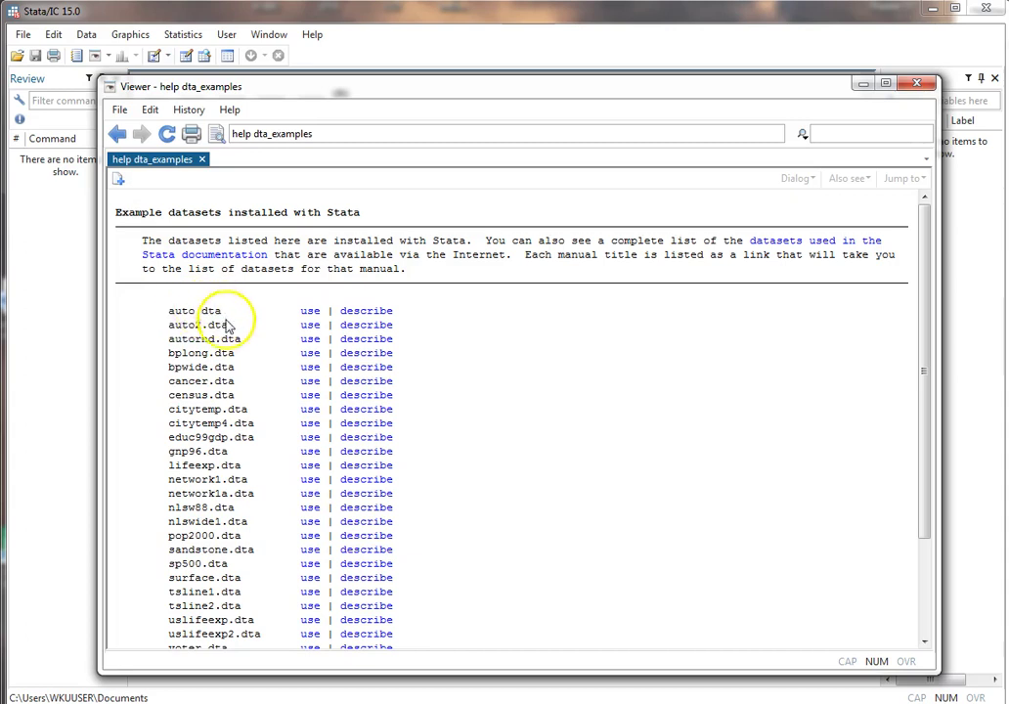
pyautogui.click(310, 367)
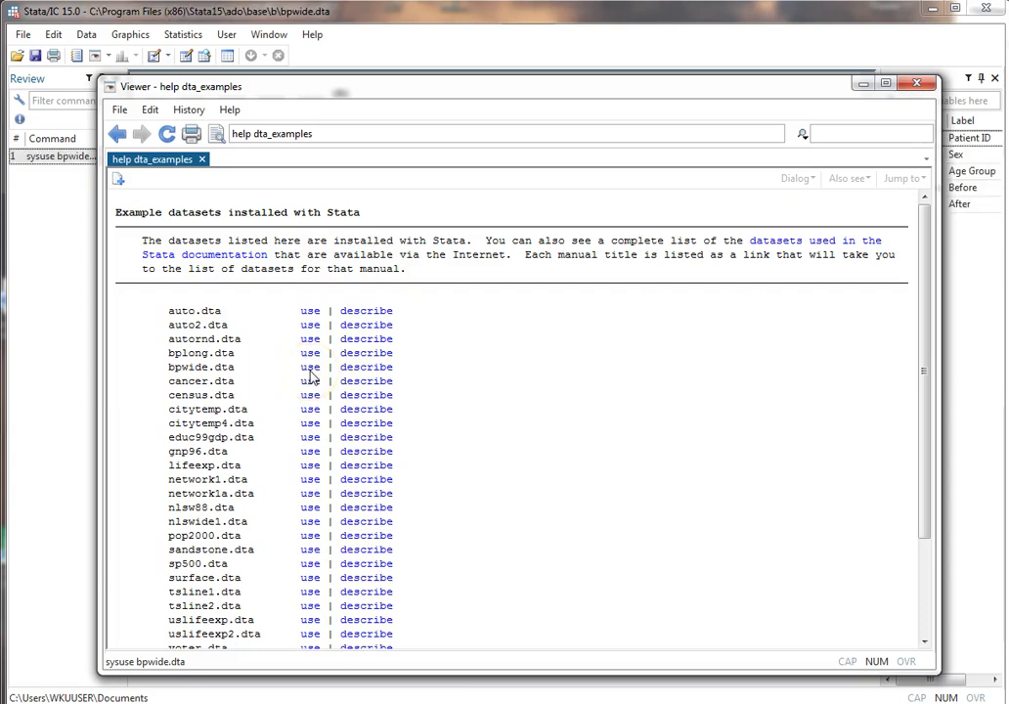
pyautogui.click(915, 84)
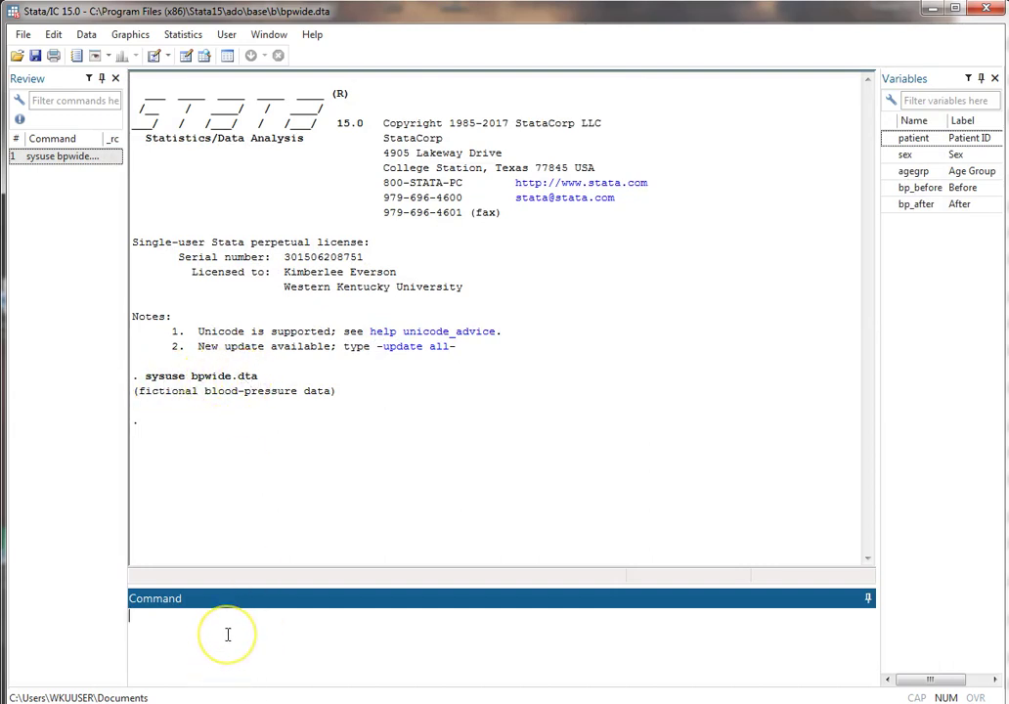
# Step: Browse the 120 bpwide observations in the Data Editor, then close it
pyautogui.write('browse')
pyautogui.press('Return')
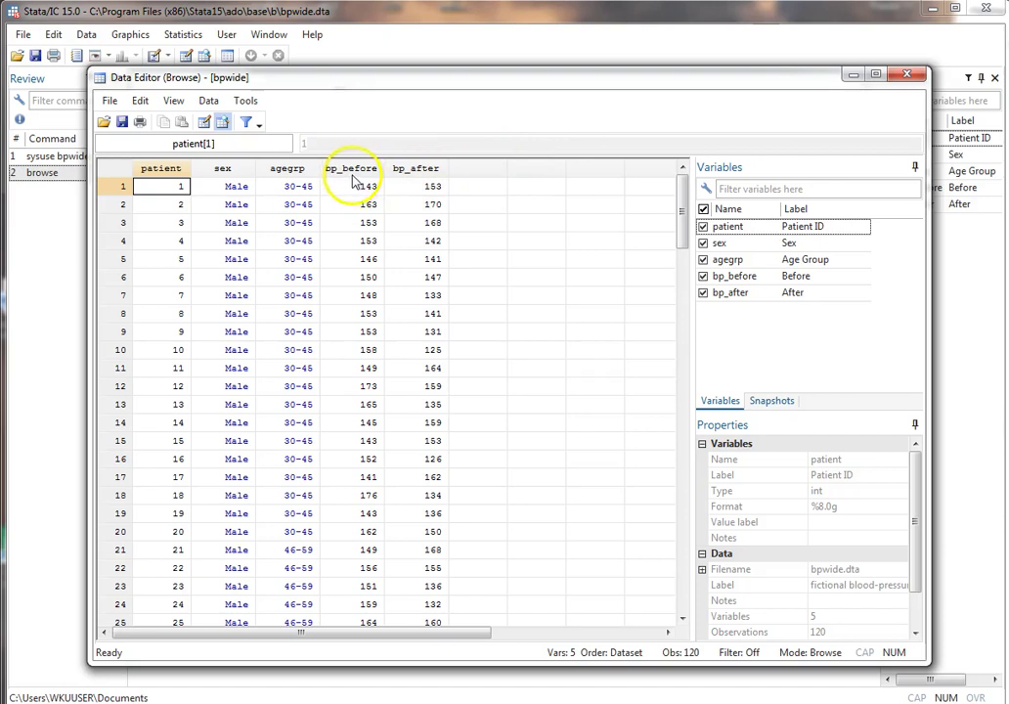
pyautogui.click(901, 75)
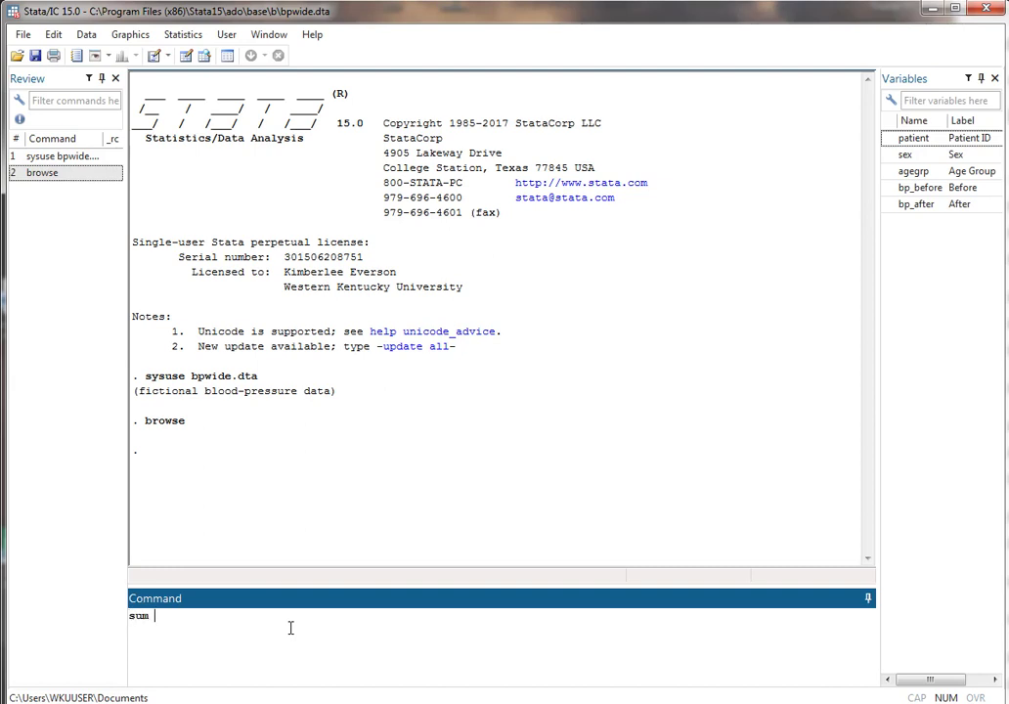
# Step: Run sum bp_before bp_after to summarize both blood-pressure variables
pyautogui.doubleClick(914, 187)
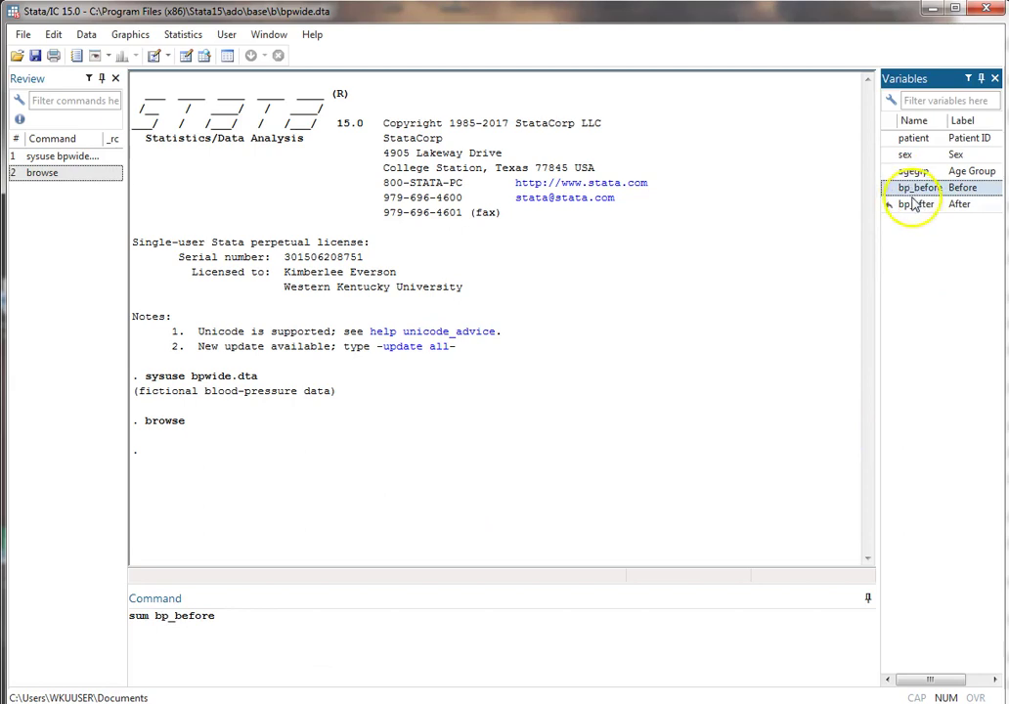
pyautogui.doubleClick(914, 204)
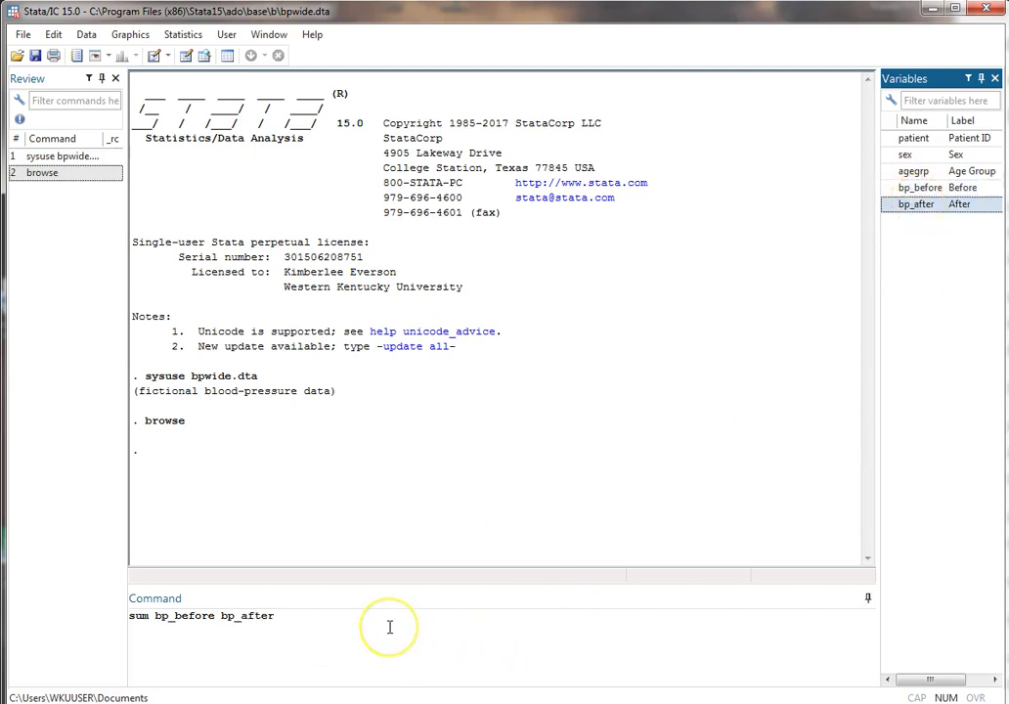
pyautogui.press('Return')
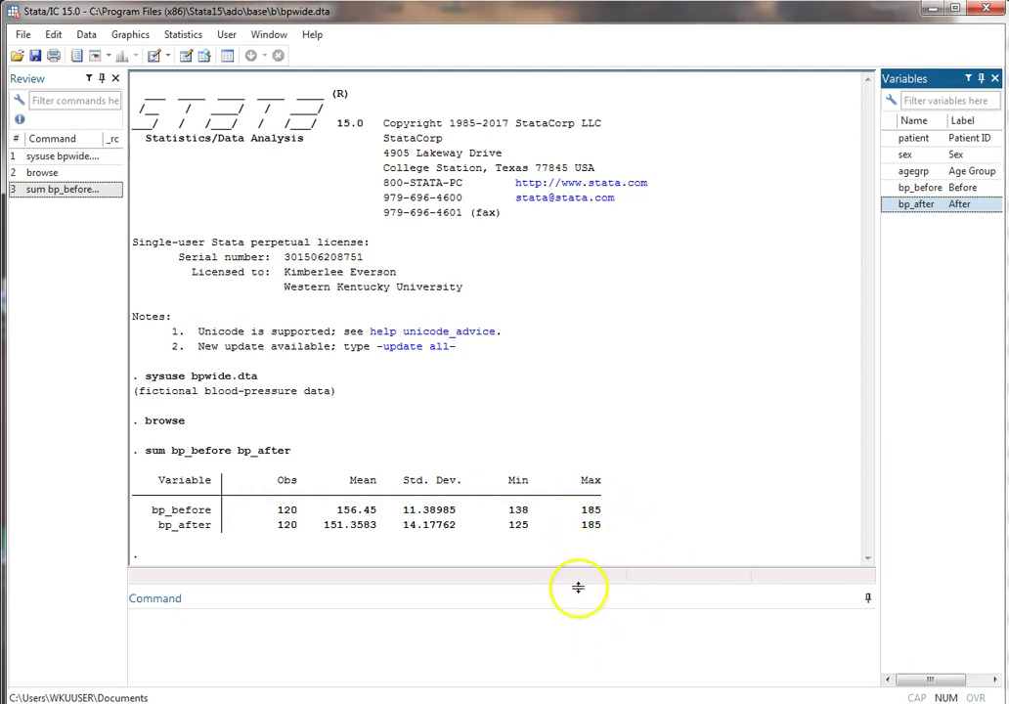
# Step: Draw a histogram of bp_before and close the graph
pyautogui.click(548, 626)
pyautogui.write('b')
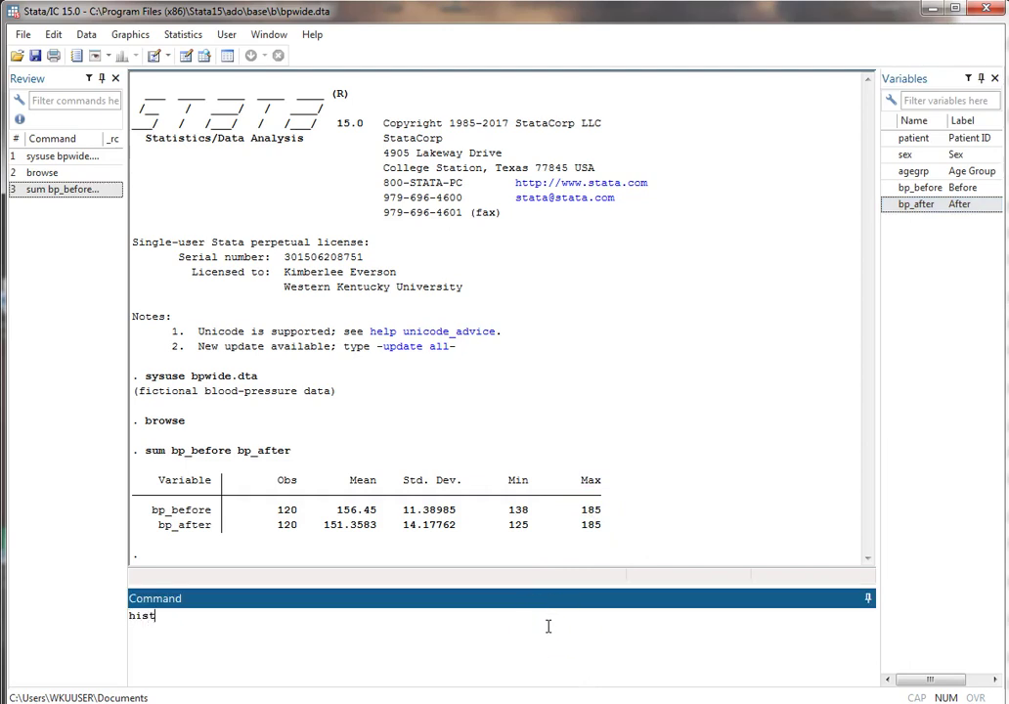
pyautogui.doubleClick(962, 188)
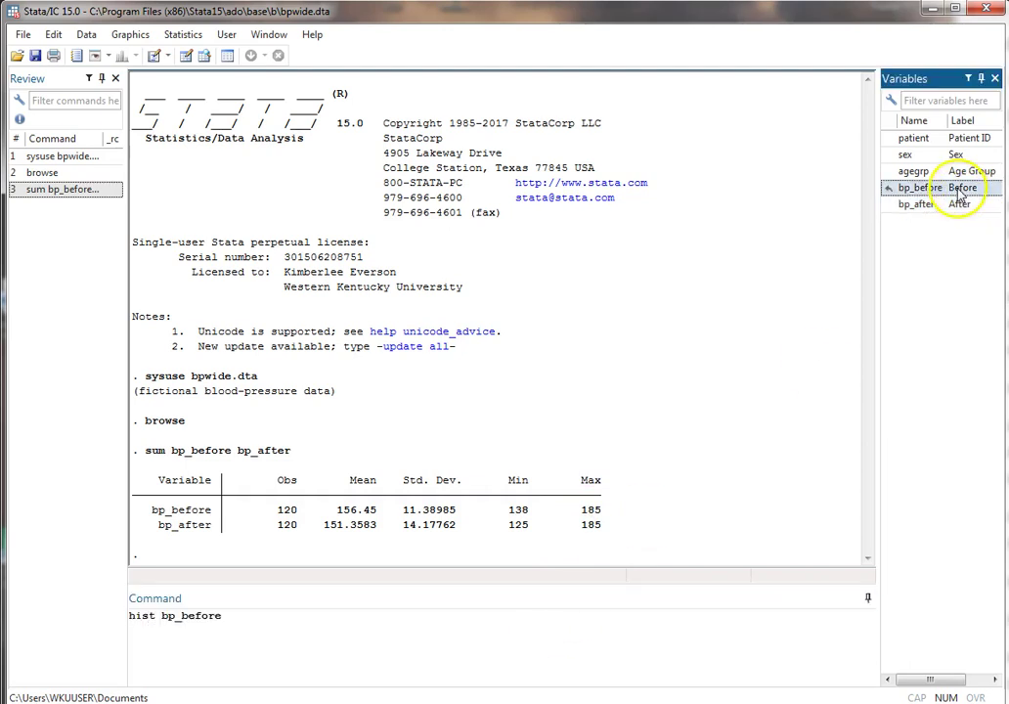
pyautogui.press('Return')
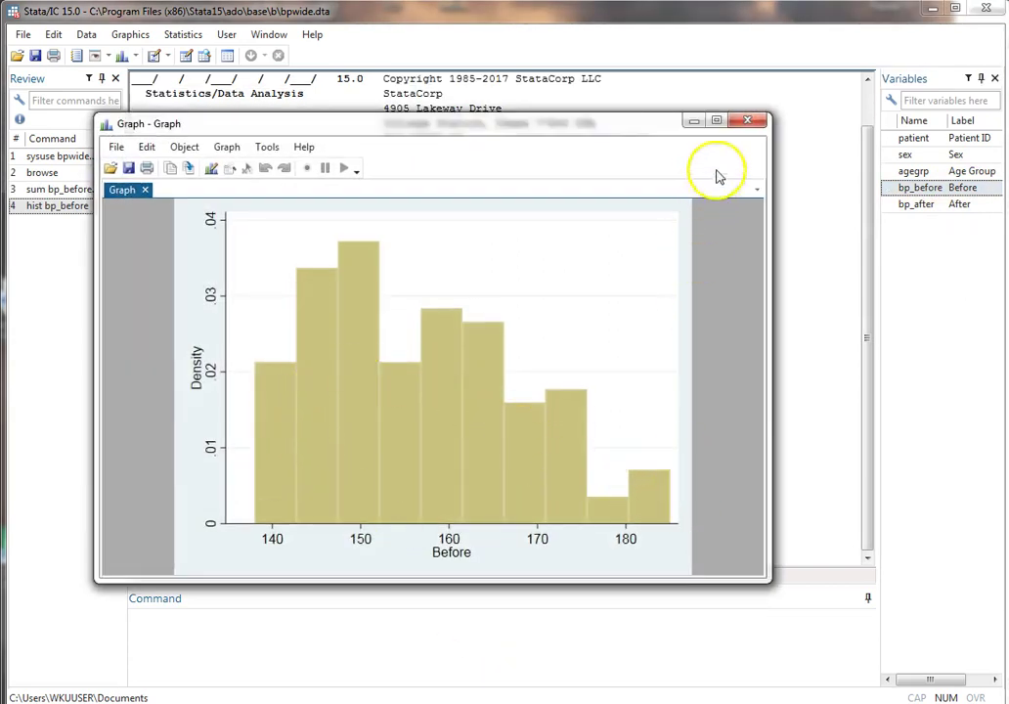
pyautogui.click(746, 122)
# Step: Draw a histogram of bp_after and close the graph
pyautogui.write('hist')
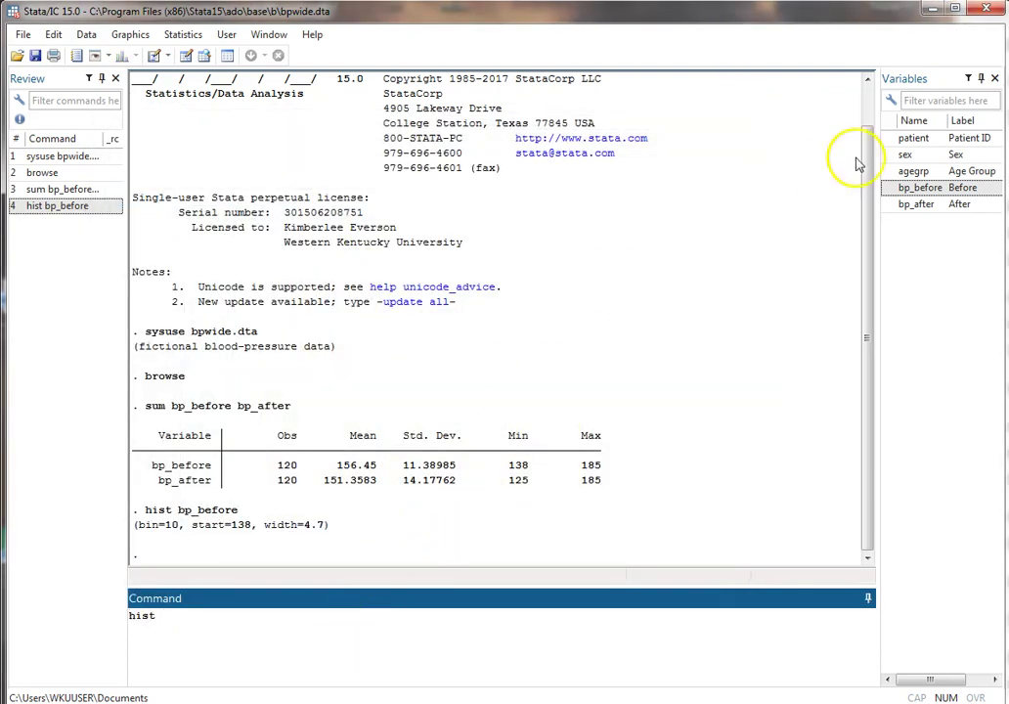
pyautogui.doubleClick(915, 203)
pyautogui.press('Return')
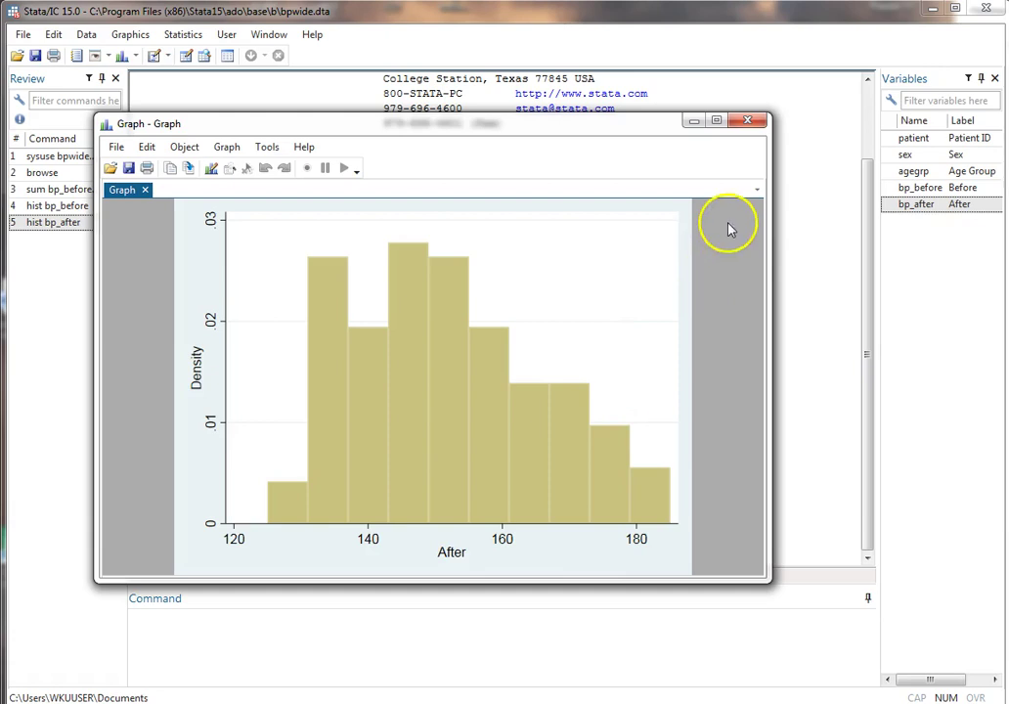
pyautogui.click(751, 123)
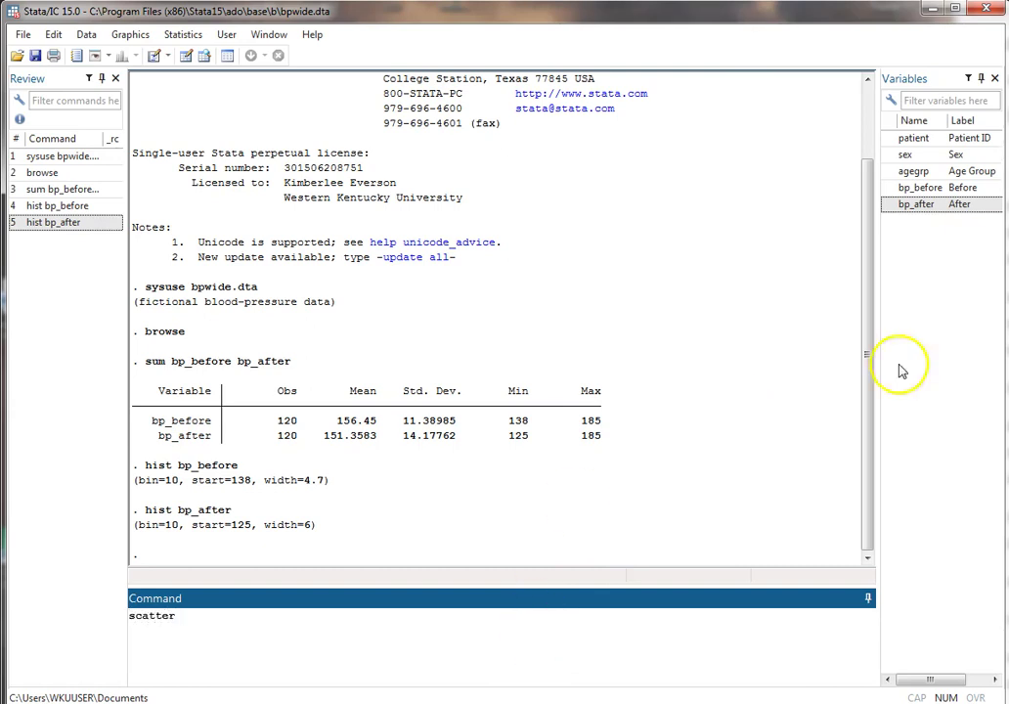
# Step: Plot scatter bp_before bp_after, review it, and close the graph
pyautogui.click(916, 188)
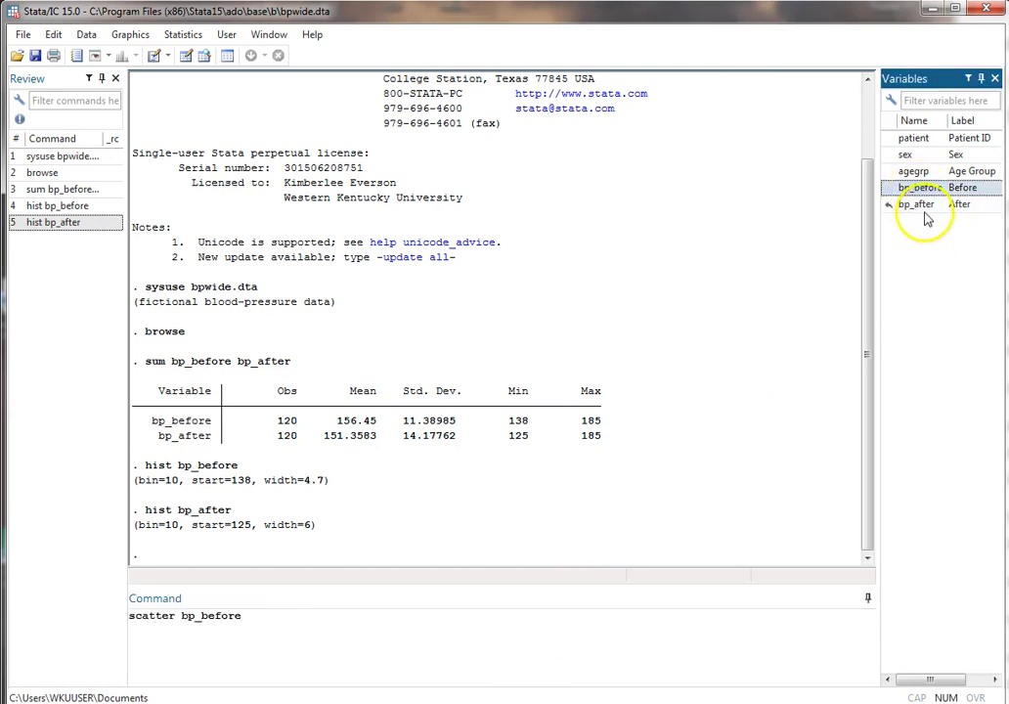
pyautogui.click(918, 204)
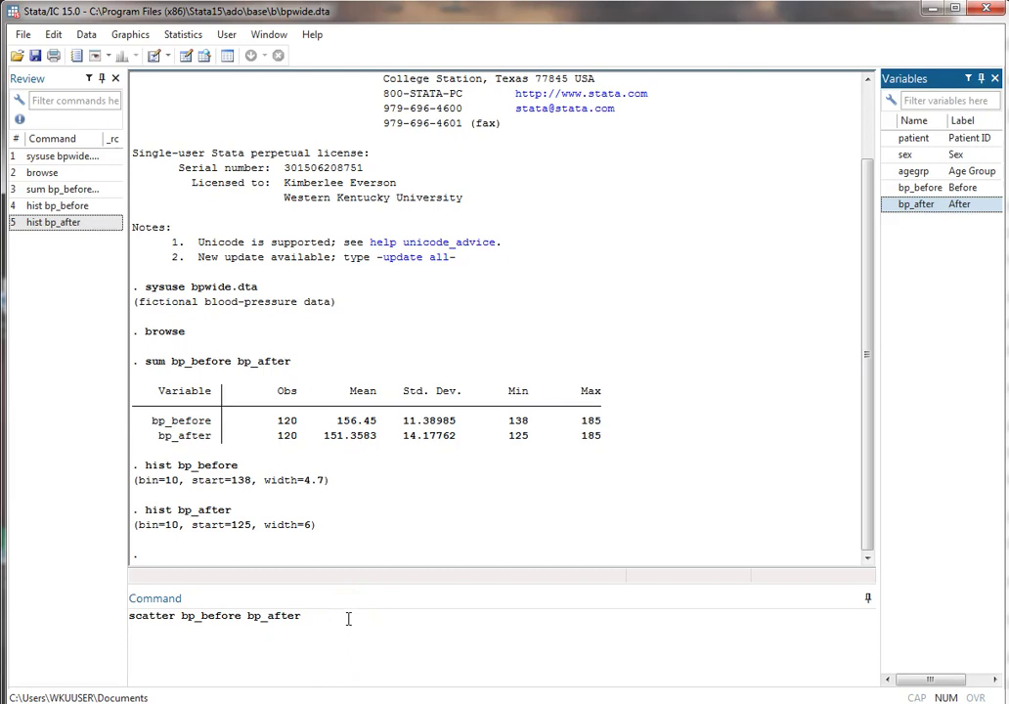
pyautogui.press('Return')
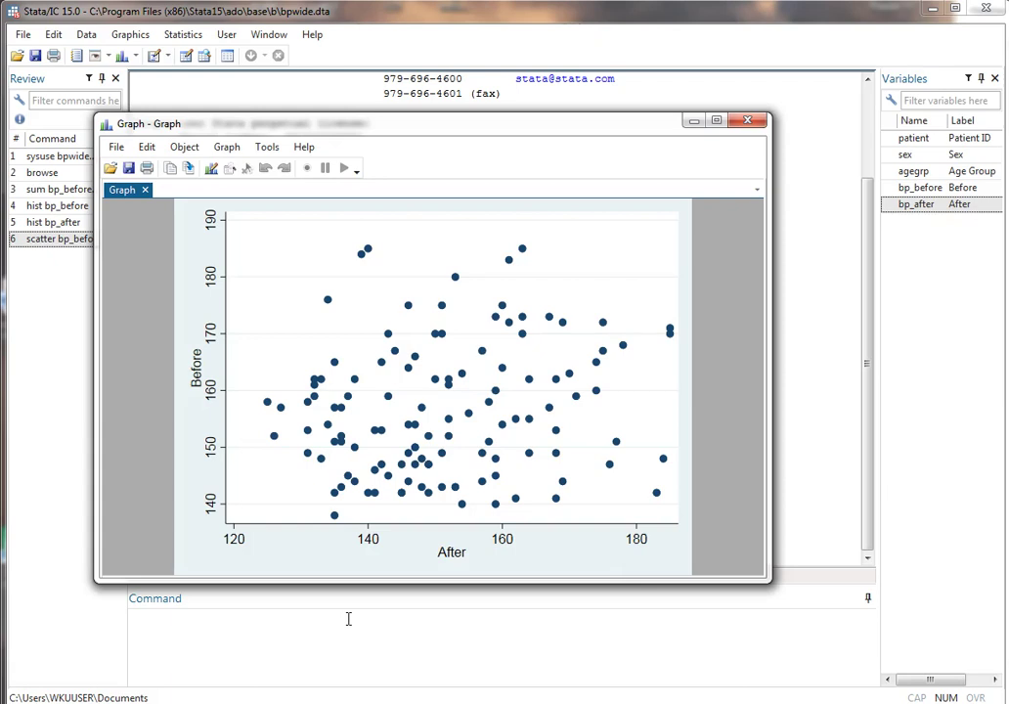
pyautogui.click(745, 124)
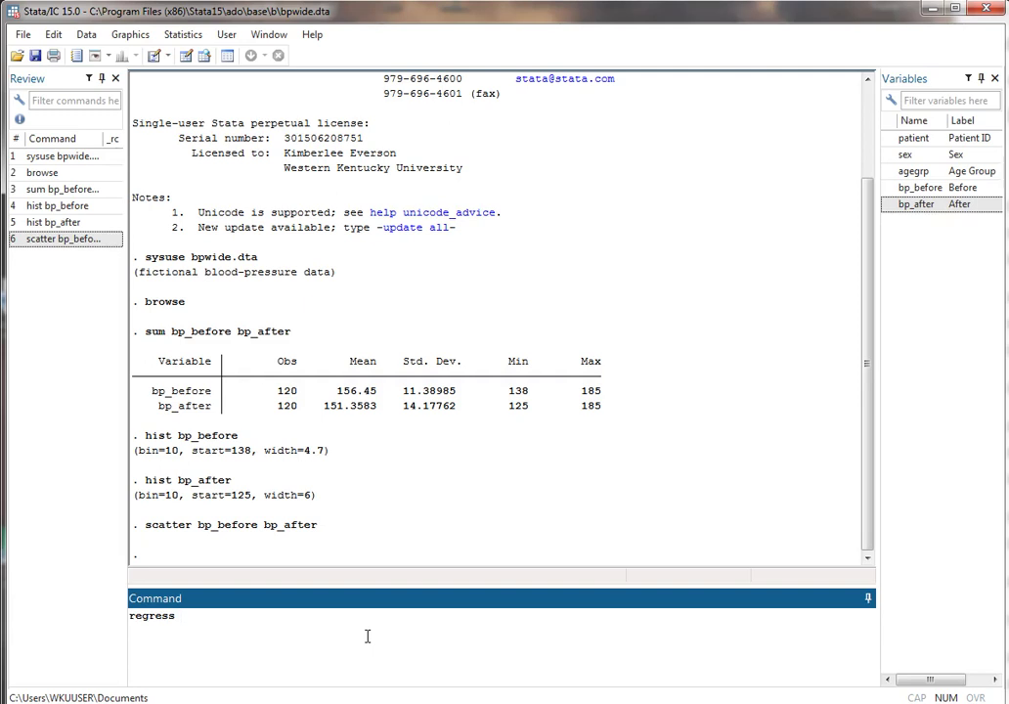
# Step: Run regress bp_after bp_before, giving coefficient .198 and R-squared 0.0253
pyautogui.doubleClick(897, 207)
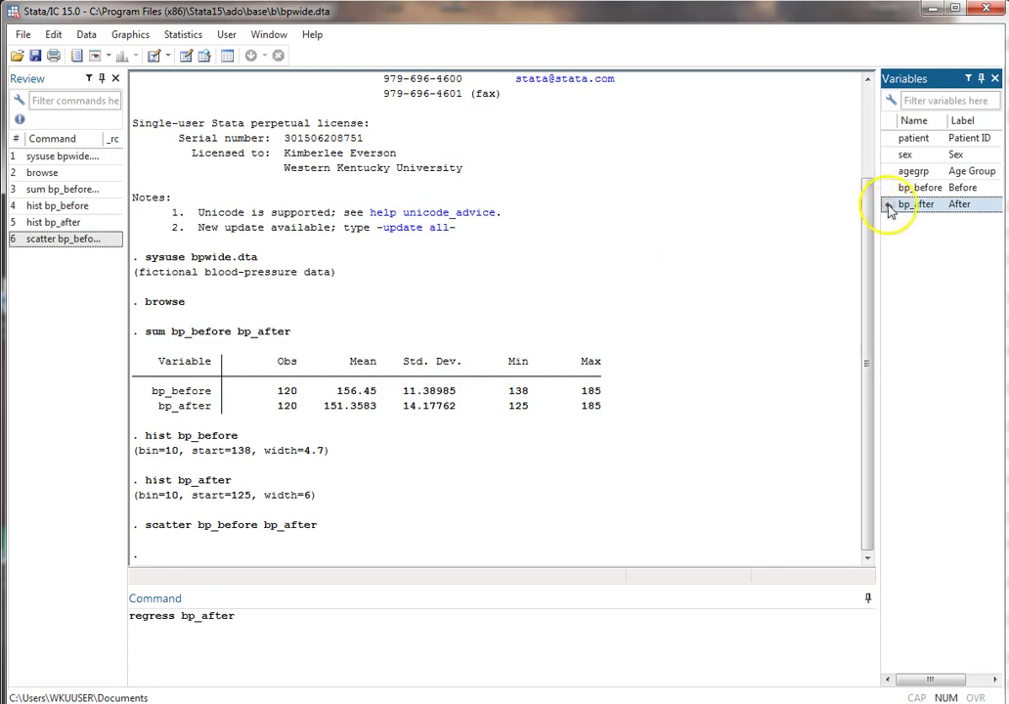
pyautogui.doubleClick(907, 189)
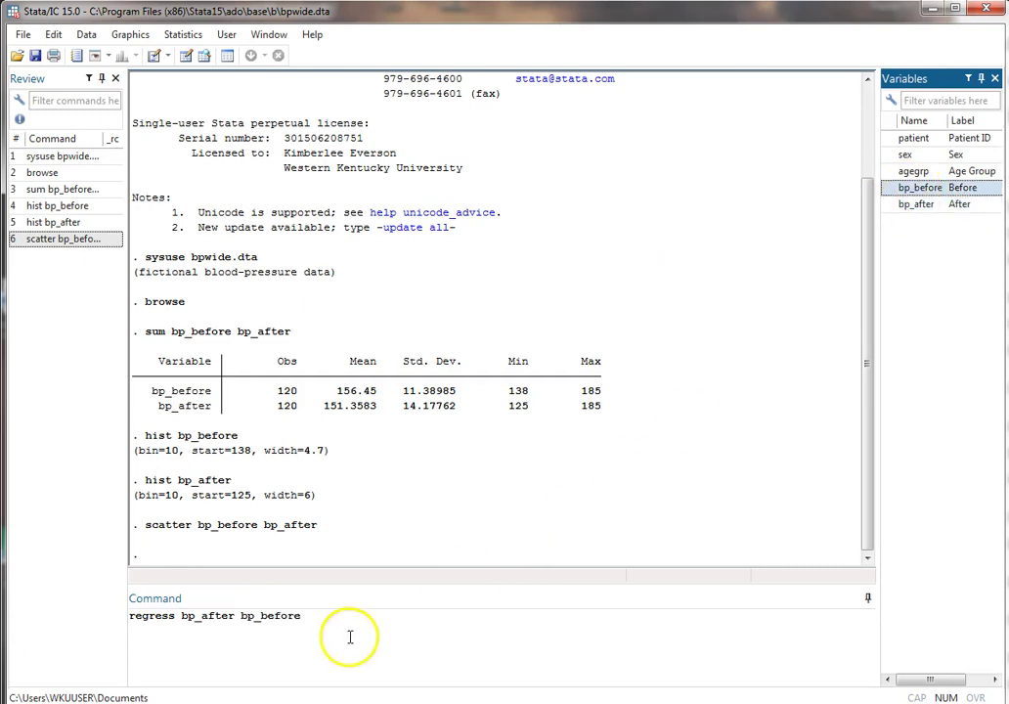
pyautogui.press('Return')
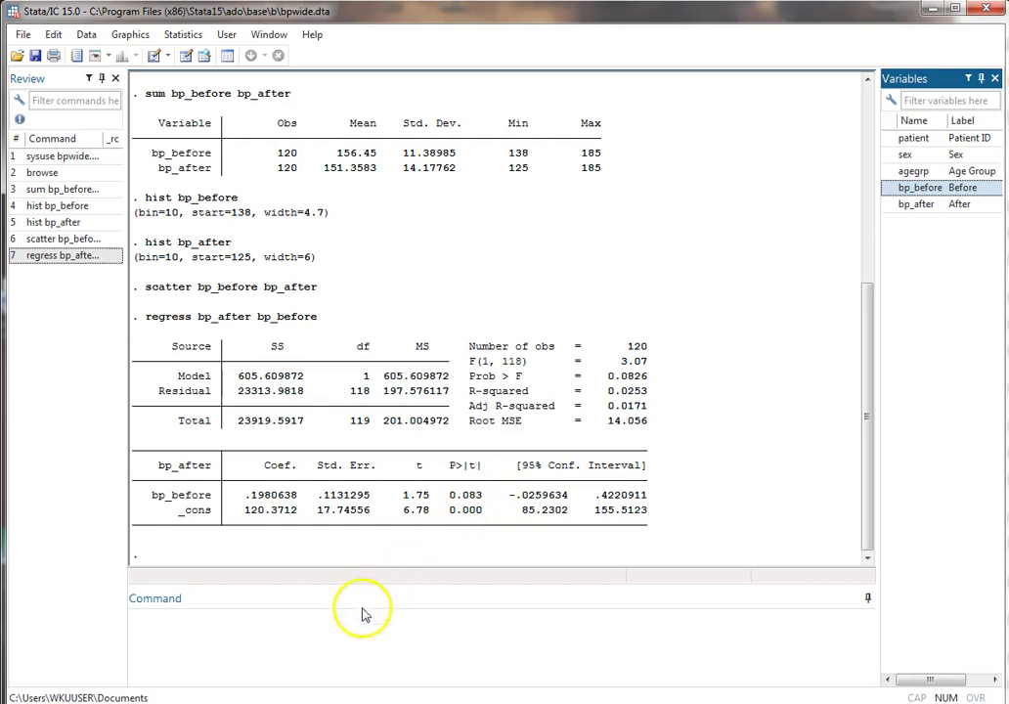
# Step: Draw an rvfplot of residuals versus fitted values for the regression, then close it
pyautogui.click(329, 622)
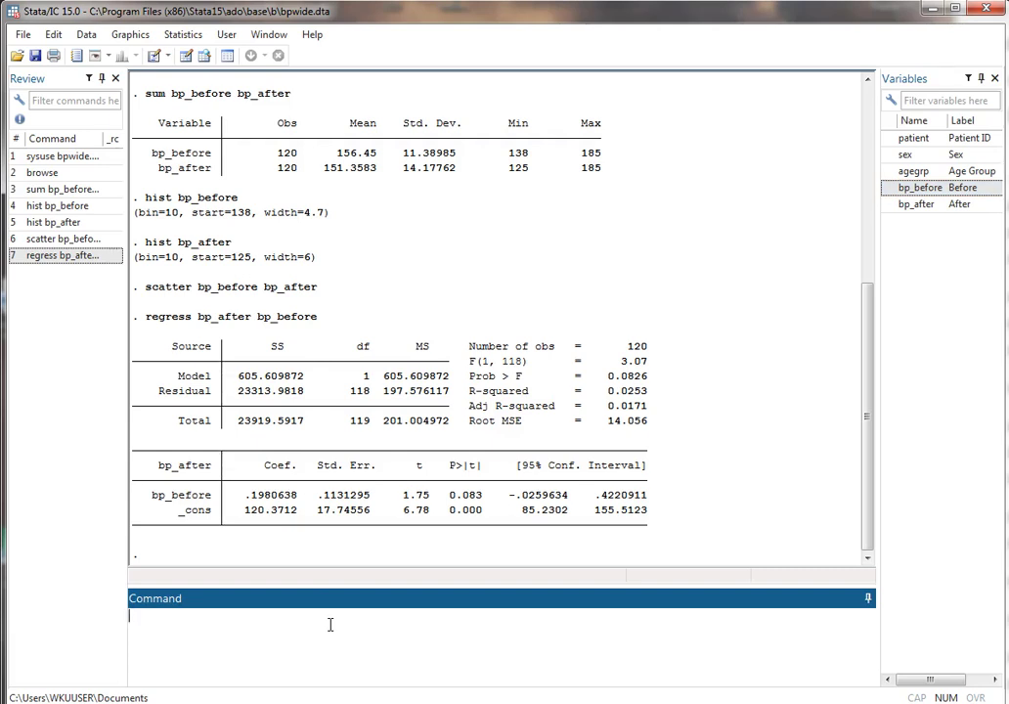
pyautogui.write('re')
pyautogui.press('BackSpace')
pyautogui.press('BackSpace')
pyautogui.write('rvfplot')
pyautogui.press('Return')
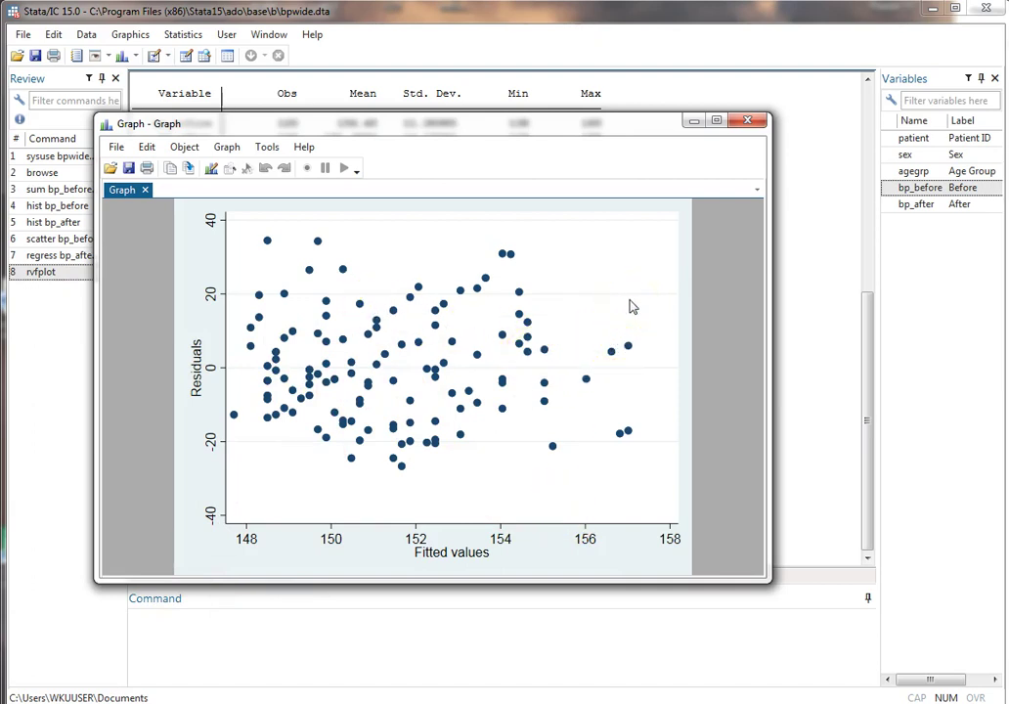
pyautogui.click(748, 124)
pyautogui.click(264, 637)
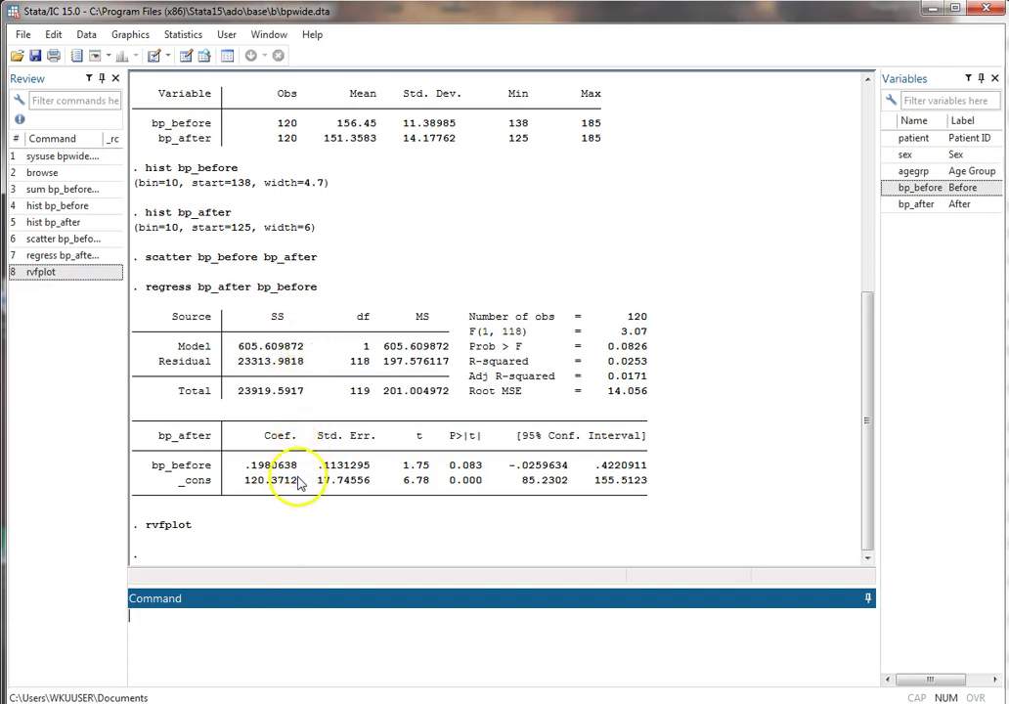
# Step: Save the regression residuals as variable resids1 with predict resids1, r
pyautogui.write('predict')
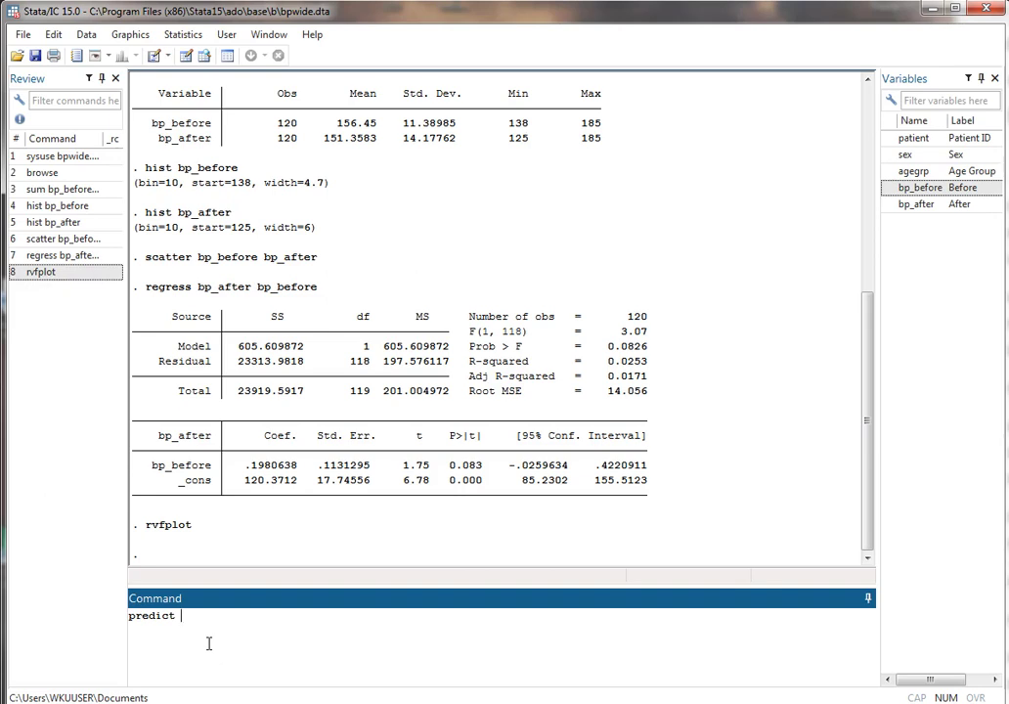
pyautogui.write('resids1, r')
pyautogui.press('Return')
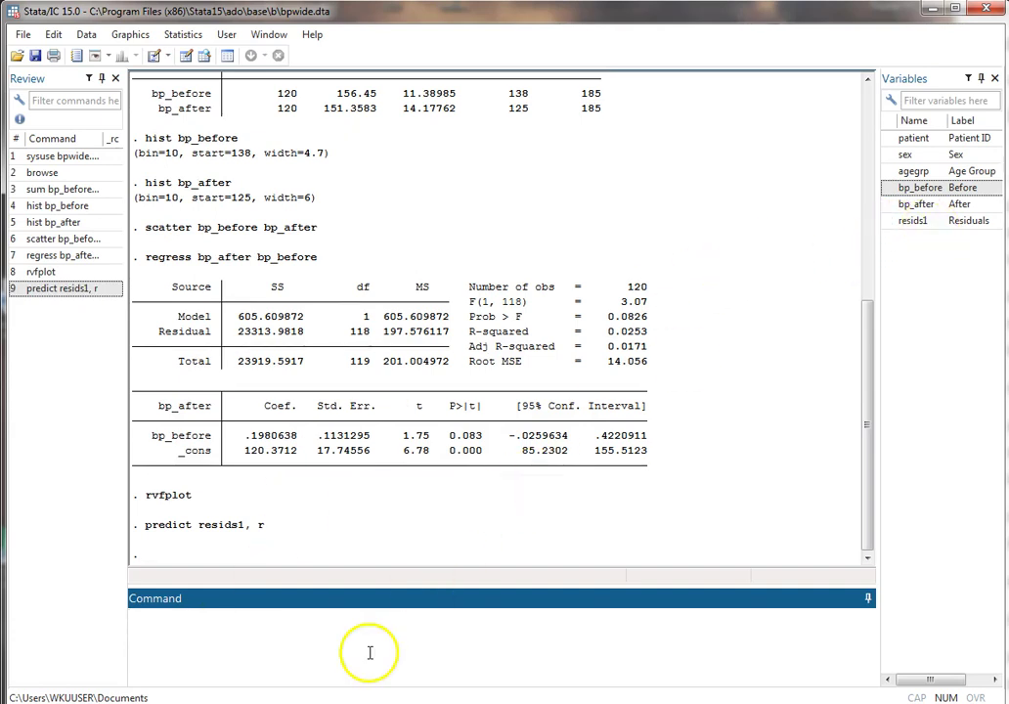
# Step: Draw a histogram of resids1 and close the graph
pyautogui.write('hist resids1')
pyautogui.press('Return')
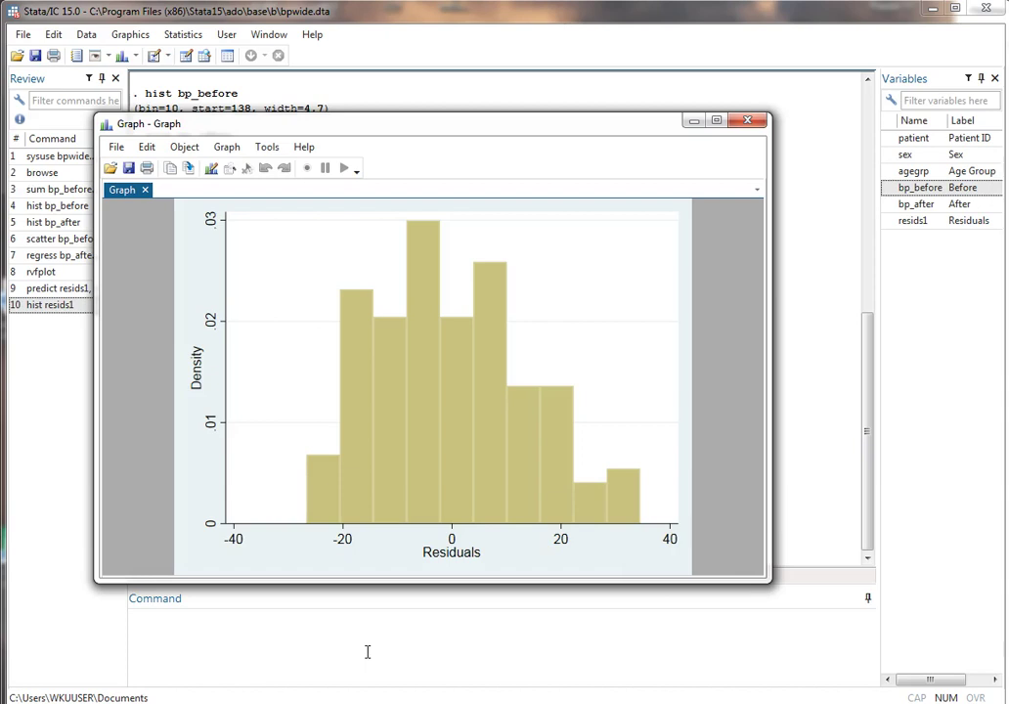
pyautogui.click(749, 121)
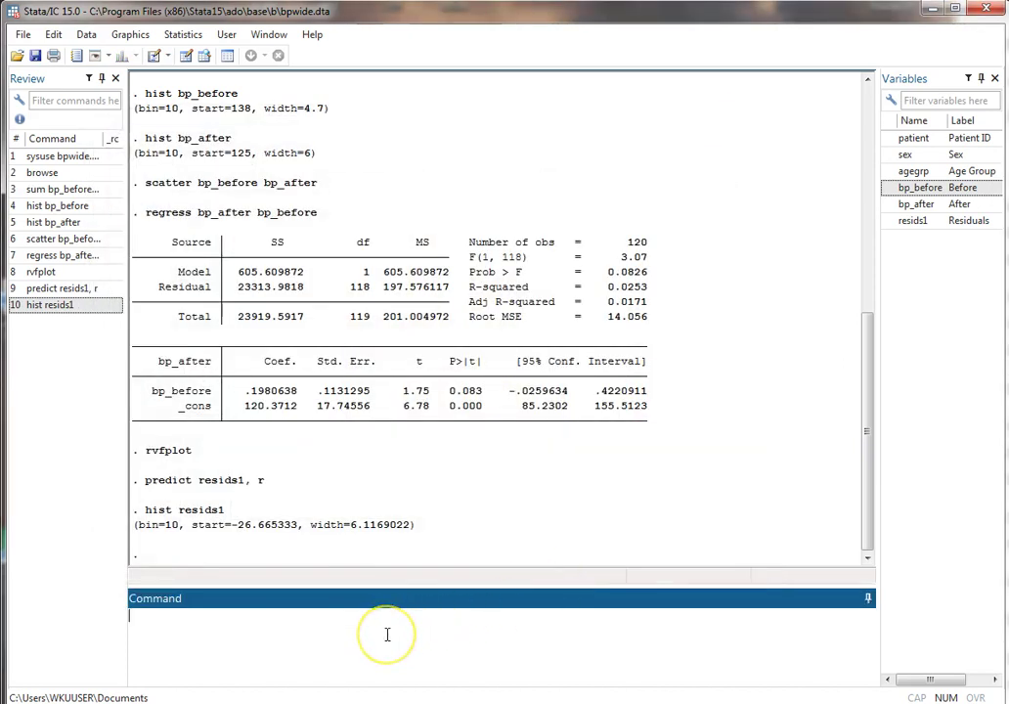
# Step: Run sum resids1, detail for percentiles, skewness and kurtosis of the residuals
pyautogui.write('sum resids1, detail')
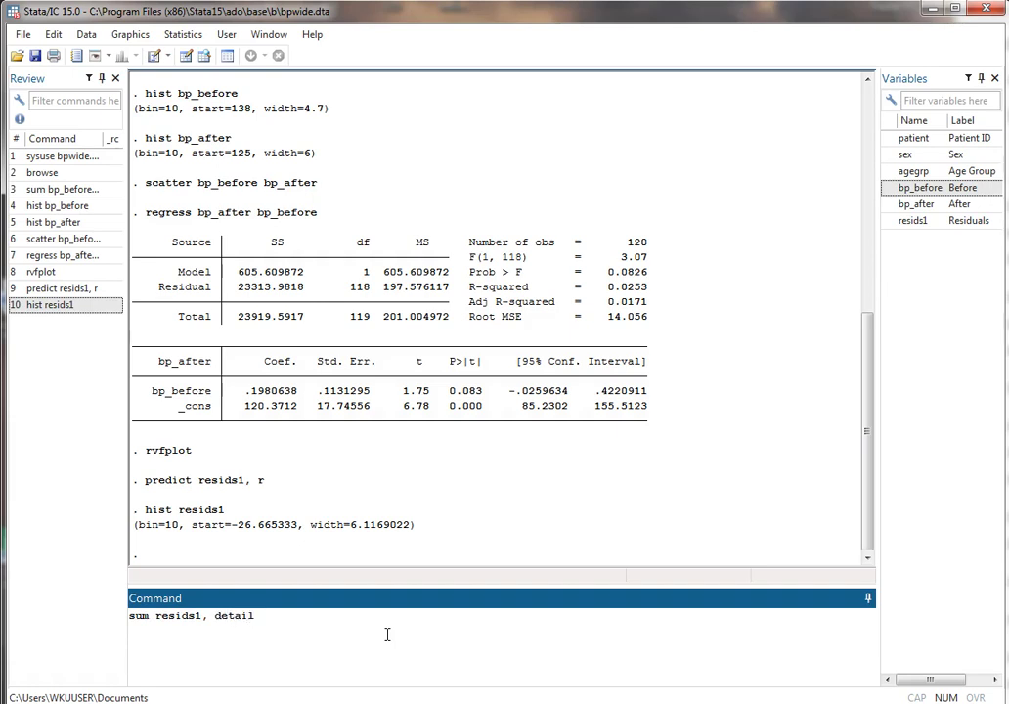
pyautogui.press('Return')
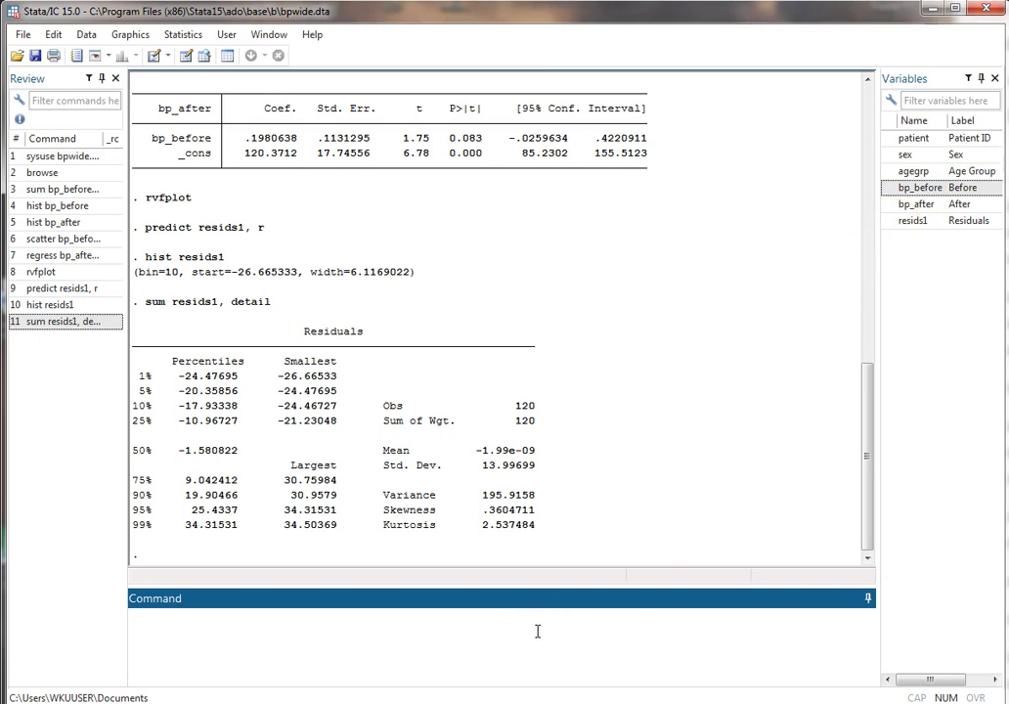
# Step: Run codebook sex to show the 0 = Male, 1 = Female coding
pyautogui.write('codebook sex')
pyautogui.press('Return')
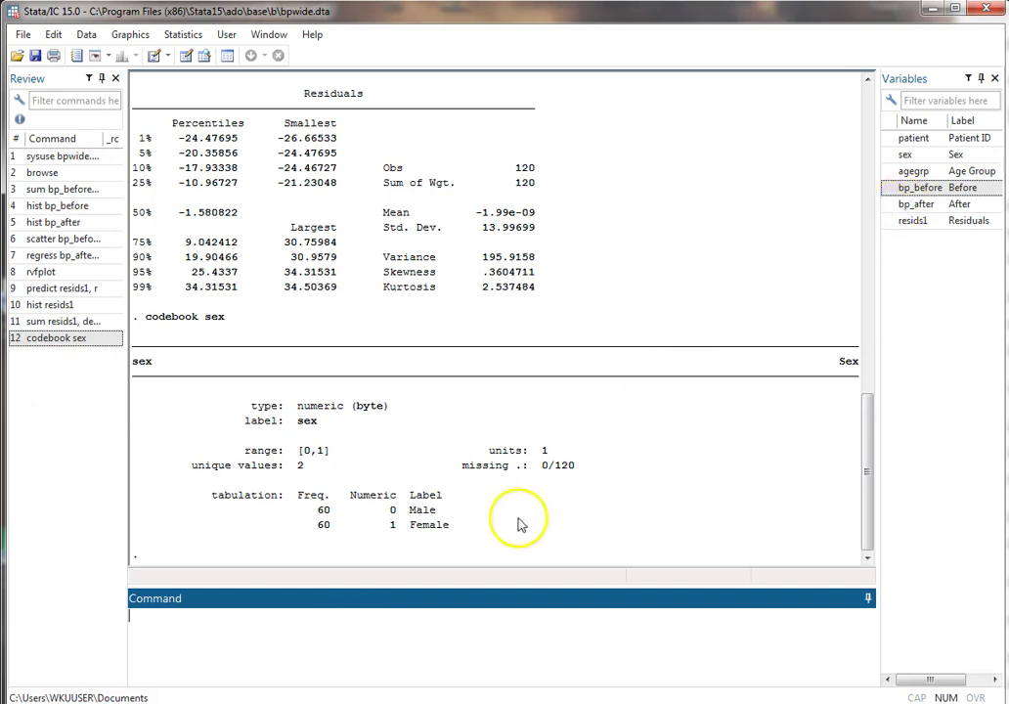
# Step: Run regress bp_before sex, giving a sex coefficient of -5.63 with p = 0.006
pyautogui.click(264, 631)
pyautogui.write('regress')
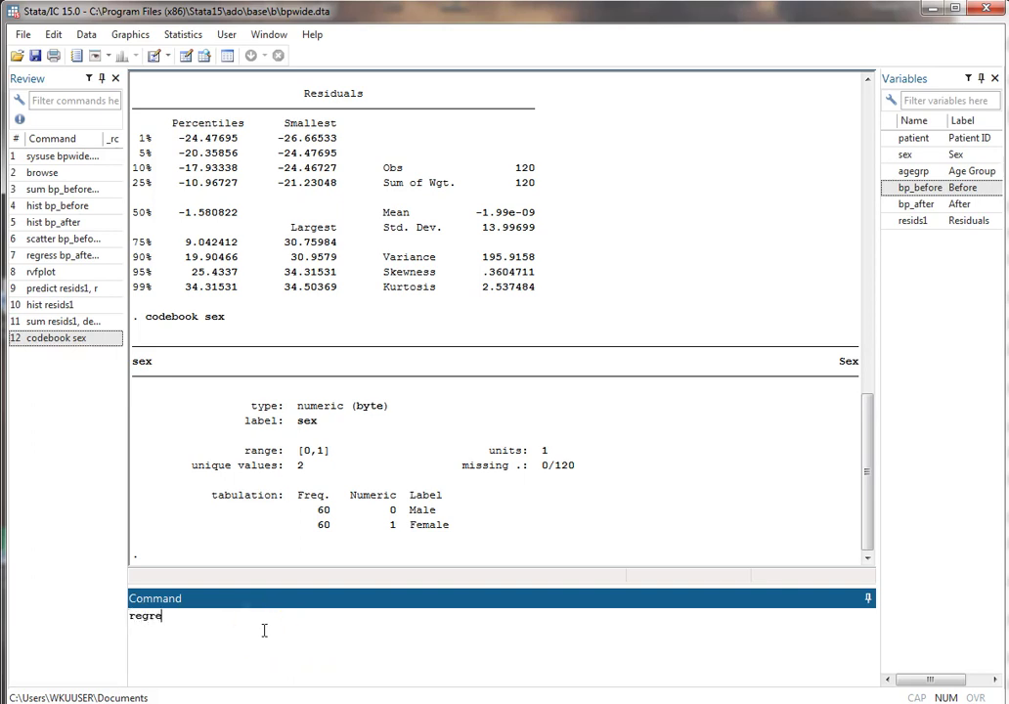
pyautogui.click(900, 189)
pyautogui.click(900, 155)
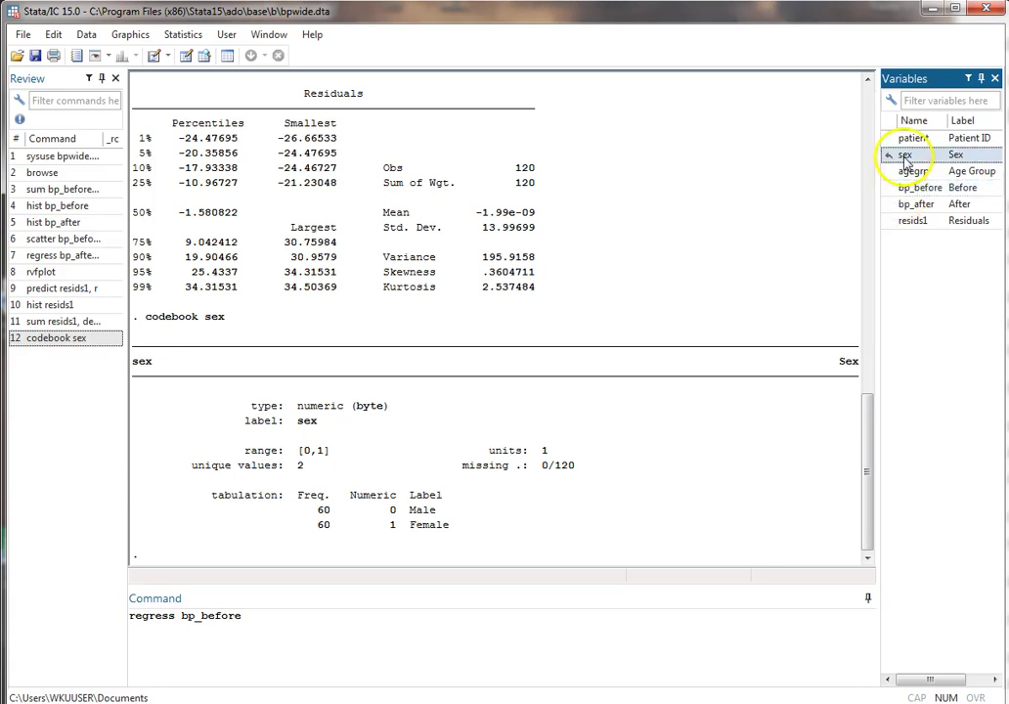
pyautogui.press('Return')
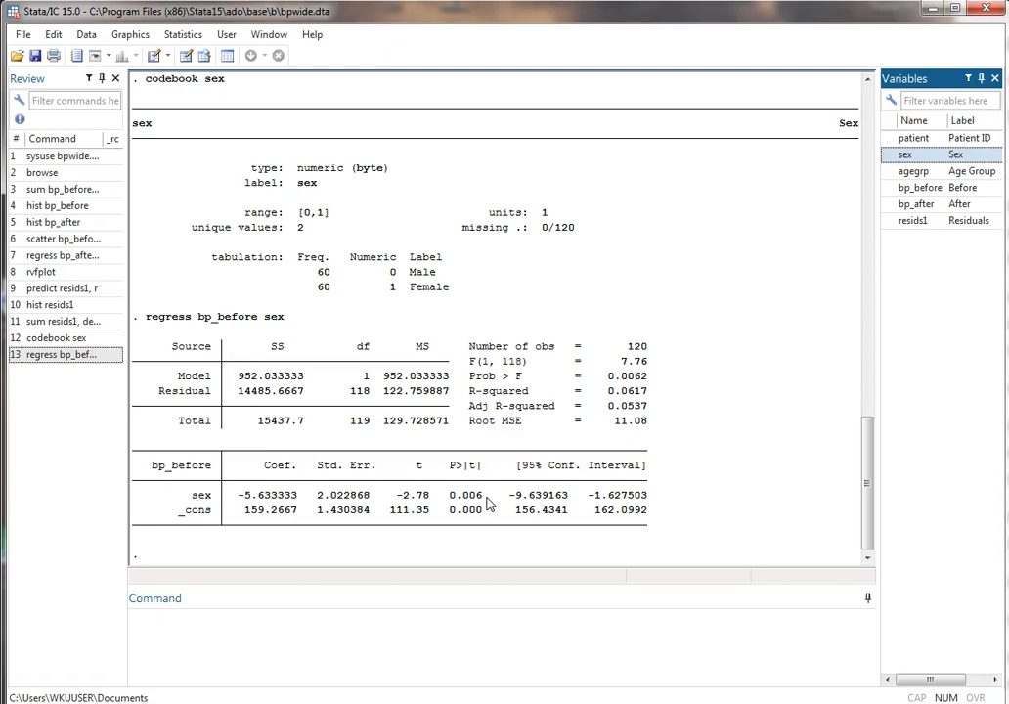
# Step: Draw the rvfplot of residuals versus fitted values for the sex model, then close it
pyautogui.click(344, 614)
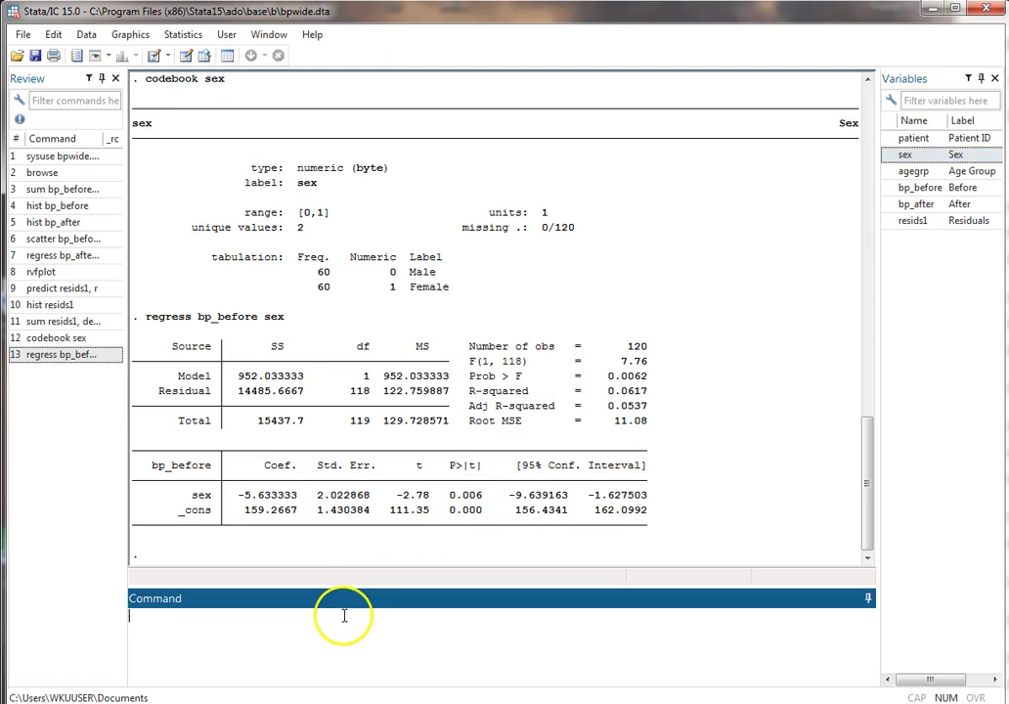
pyautogui.write('rvfplot')
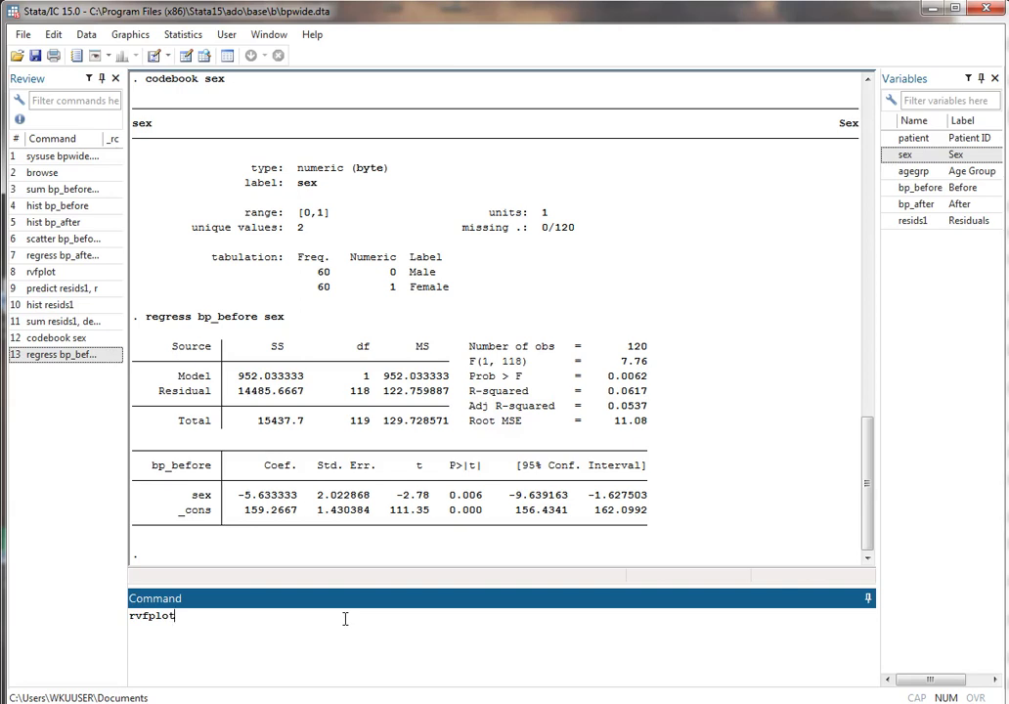
pyautogui.press('Return')
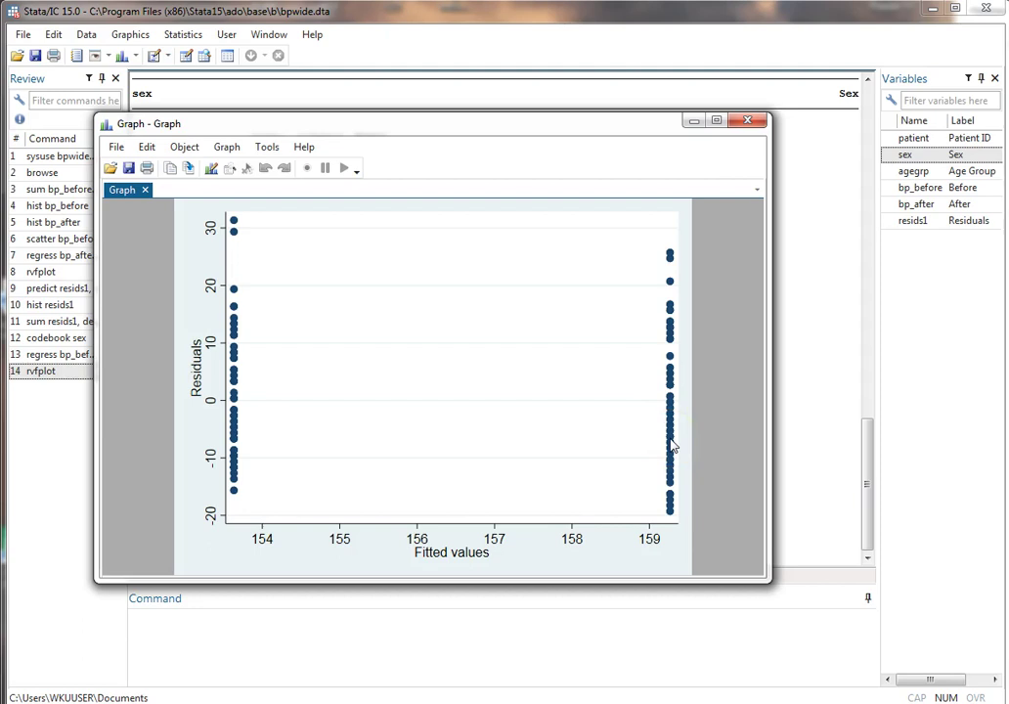
pyautogui.click(747, 121)
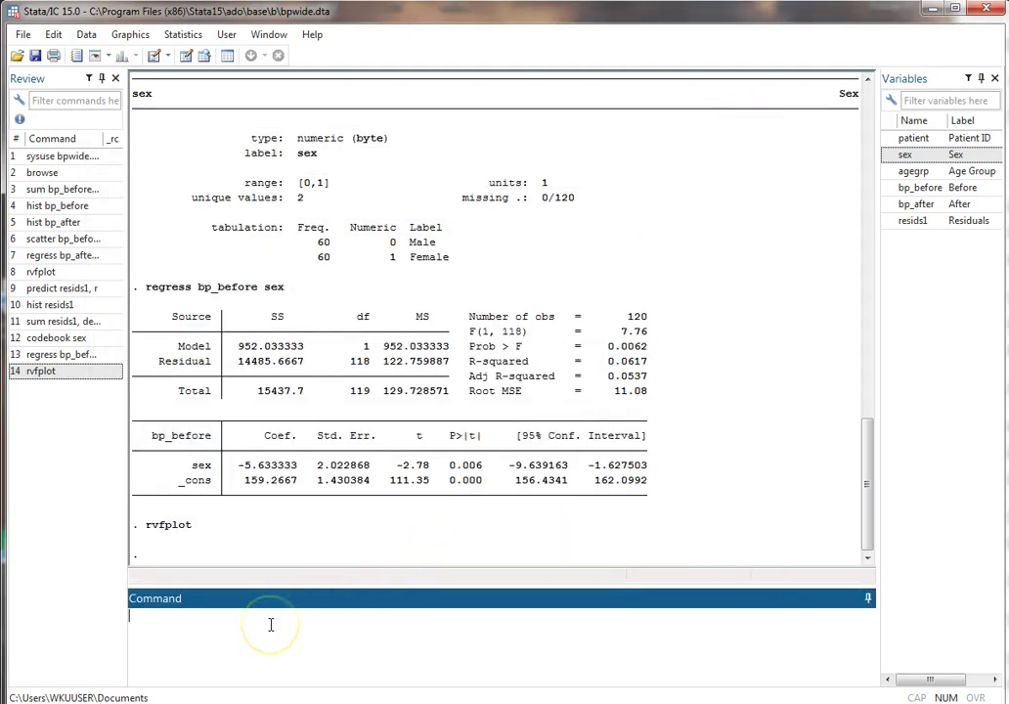
# Step: Save residuals as resids2 with predict, then histogram them after dropping the invalid r option
pyautogui.write('predict resids2, r')
pyautogui.press('Return')
pyautogui.write('his')
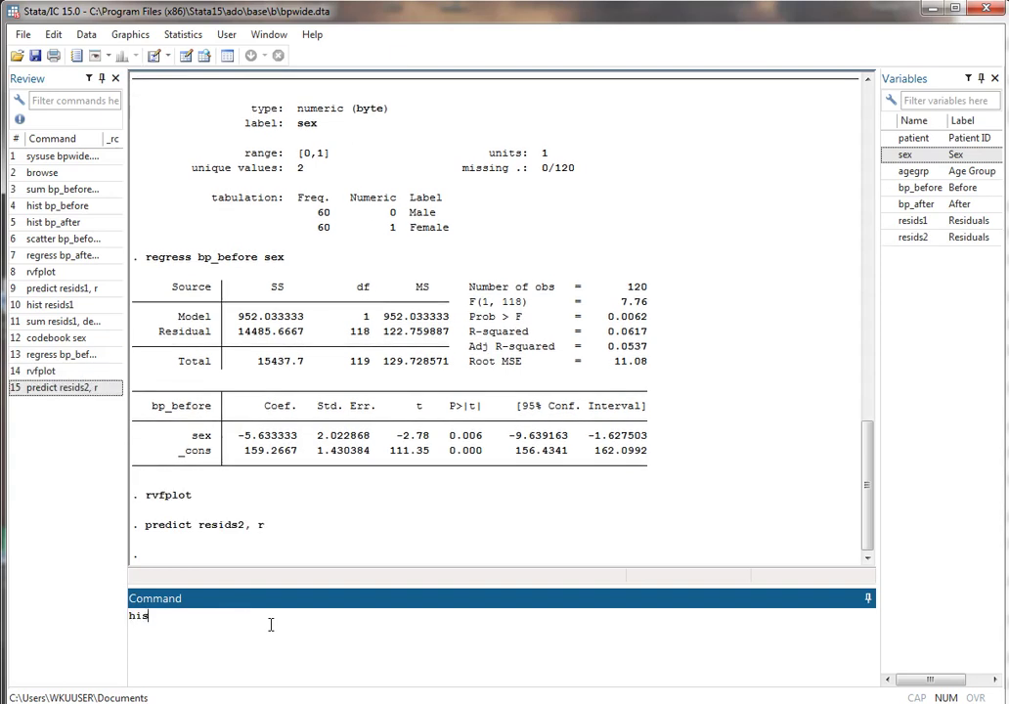
pyautogui.write('t resids2,r')
pyautogui.press('Return')
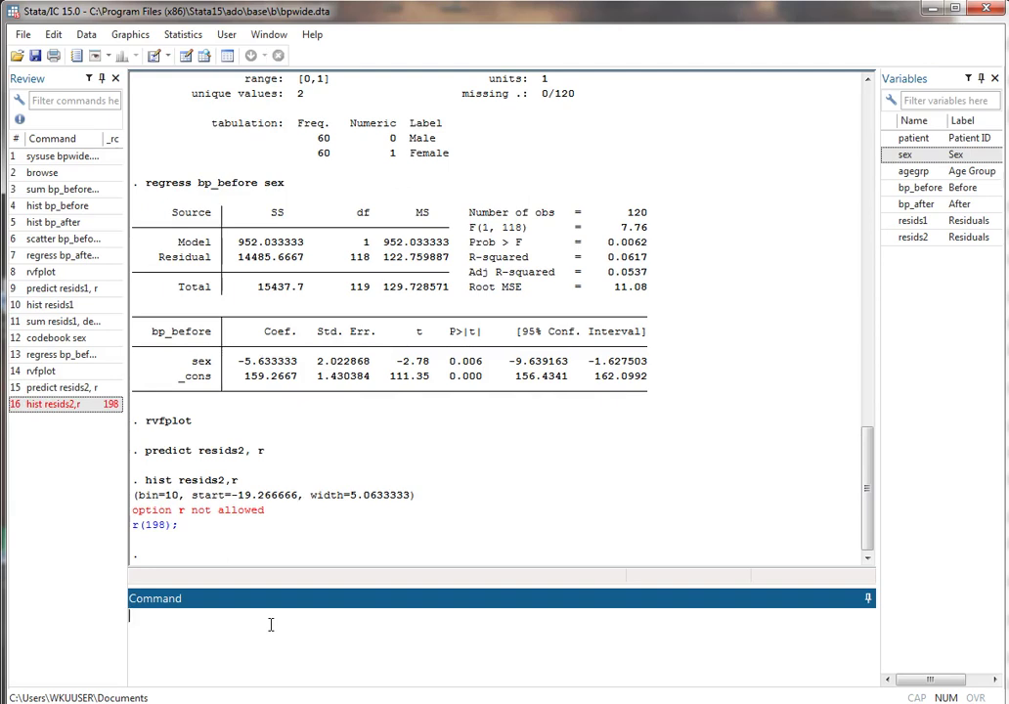
pyautogui.click(71, 405)
pyautogui.click(255, 619)
pyautogui.press('BackSpace')
pyautogui.press('BackSpace')
pyautogui.press('Return')
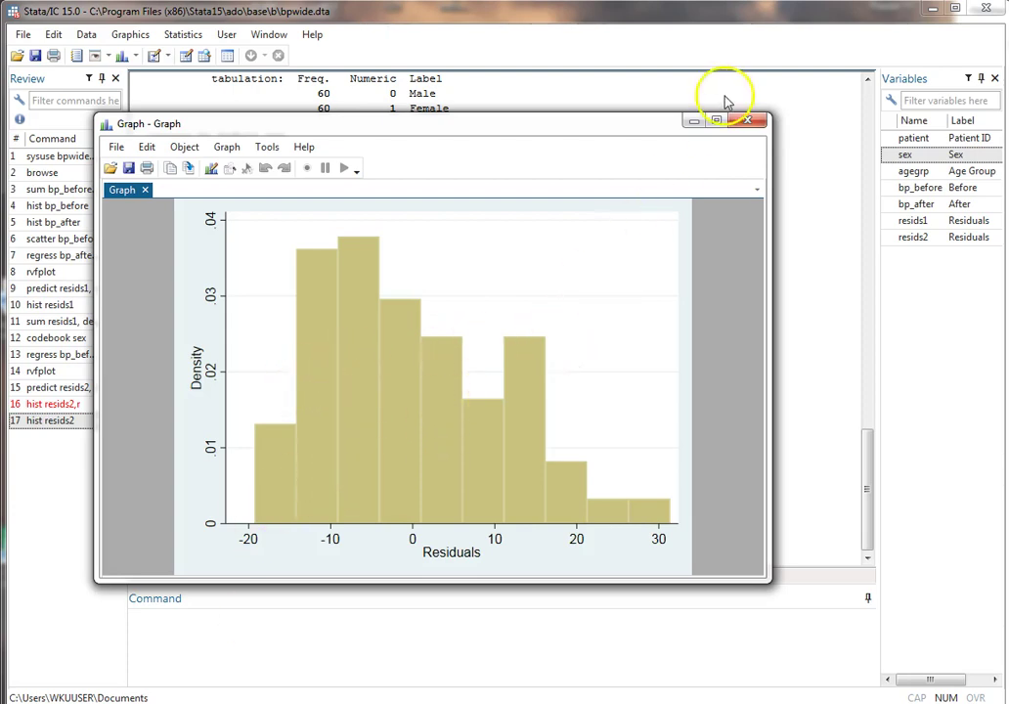
# Step: Close the histogram and run sum resids2, detail: SD 11.03, skewness .555, kurtosis 2.70
pyautogui.click(745, 123)
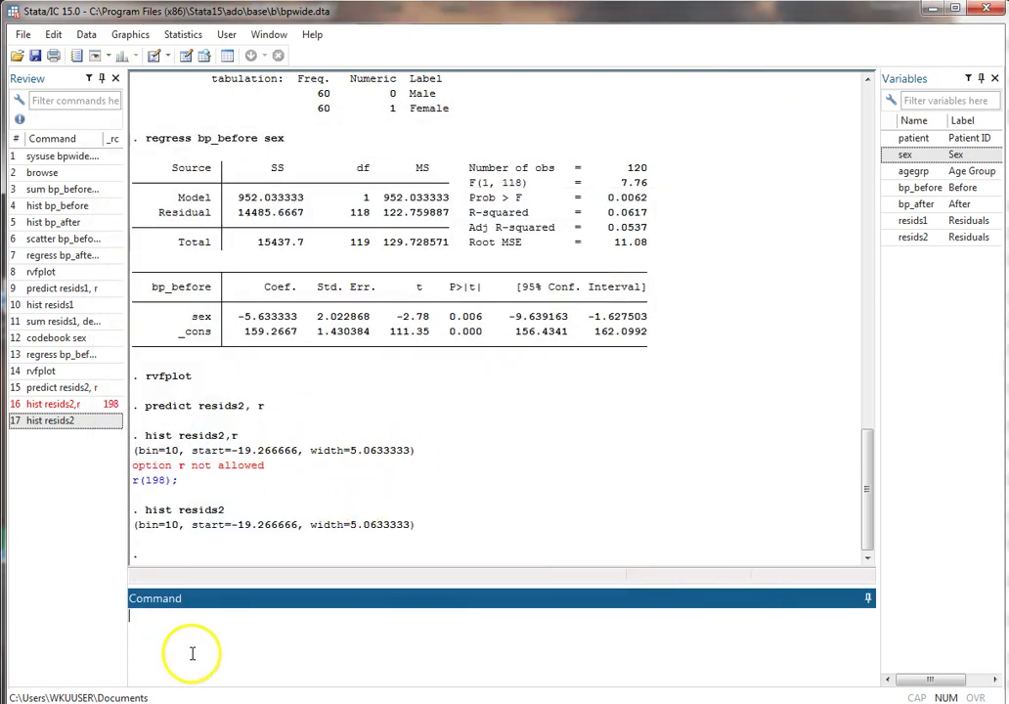
pyautogui.write('sum reside')
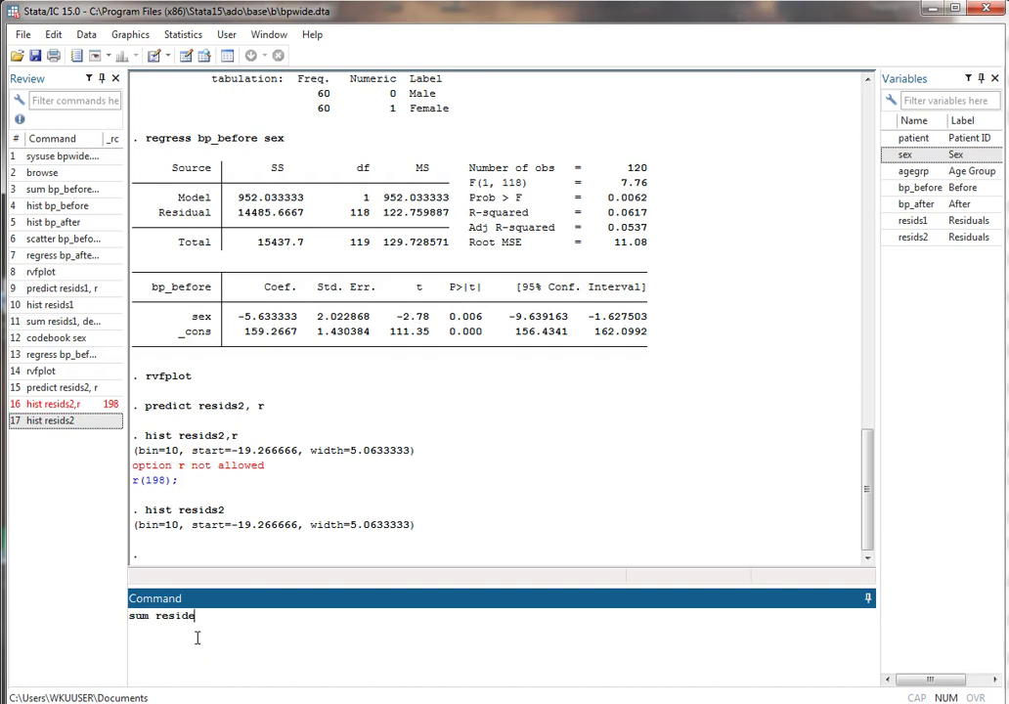
pyautogui.write('s2, detail')
pyautogui.press('Return')
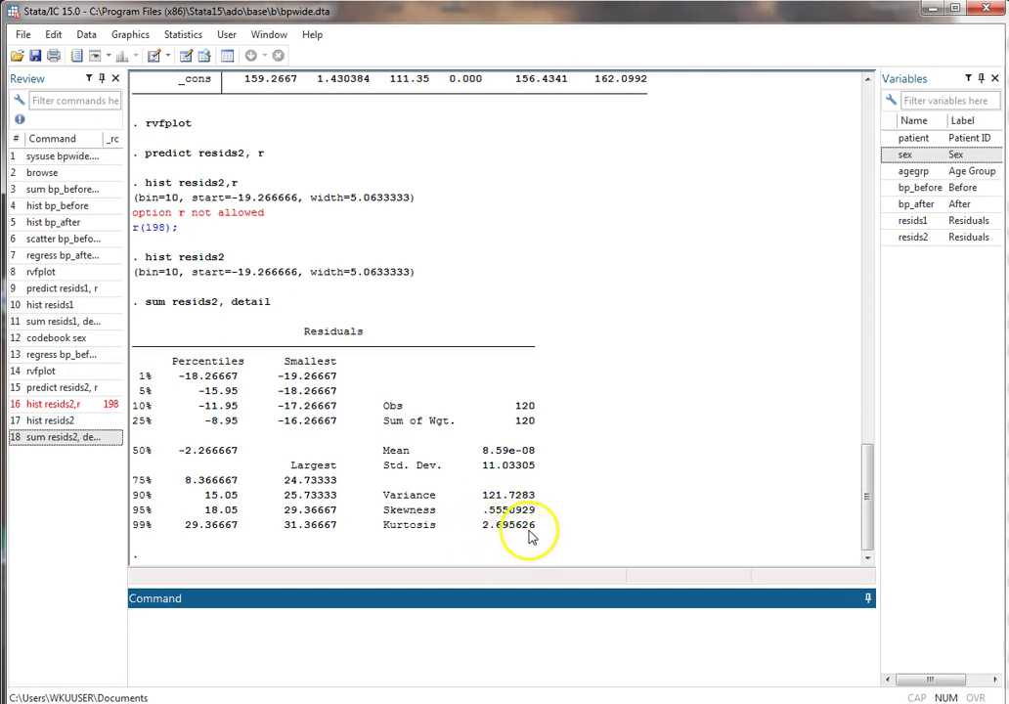
# Step: Run codebook agegrp to list its three age groups of 40 people each
pyautogui.rightClick(384, 635)
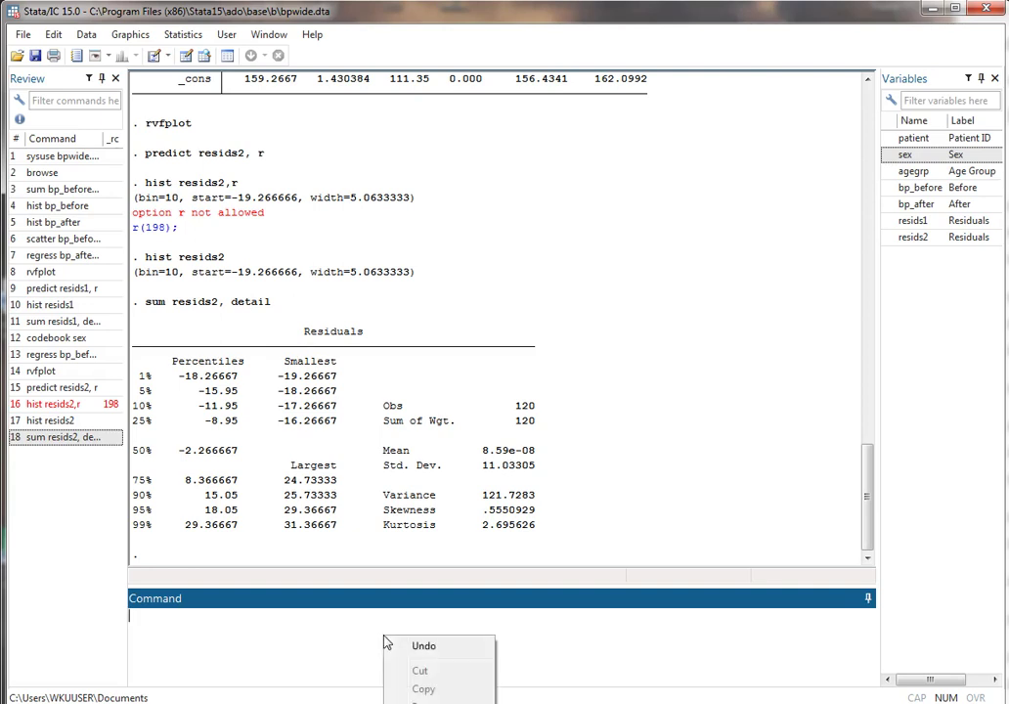
pyautogui.click(331, 628)
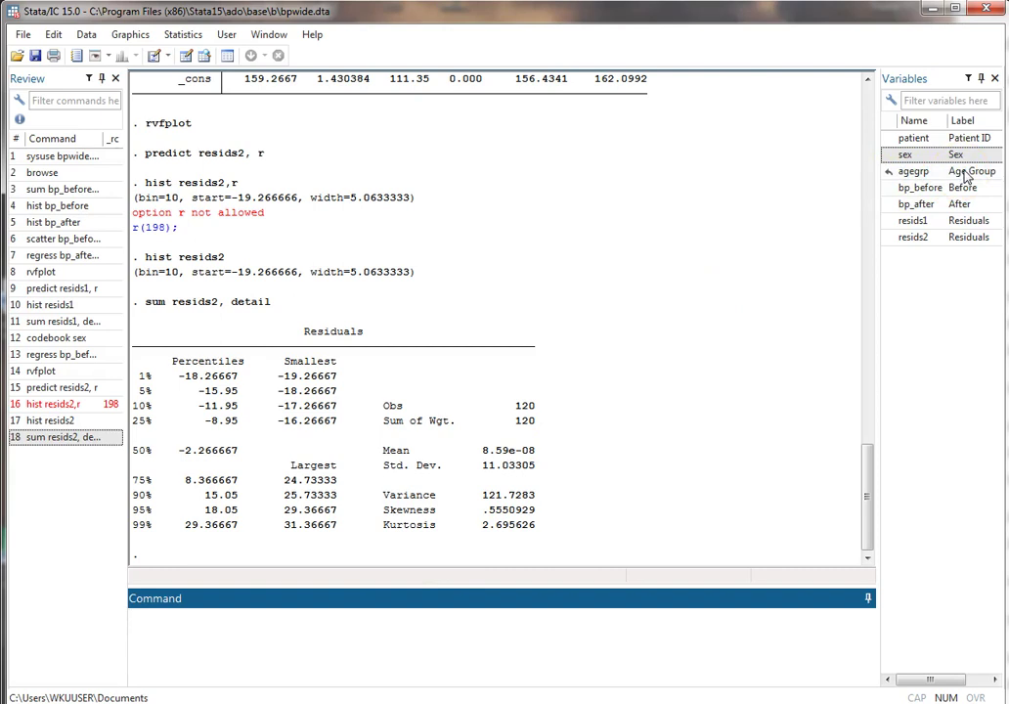
pyautogui.click(601, 638)
pyautogui.write('codebook ageg')
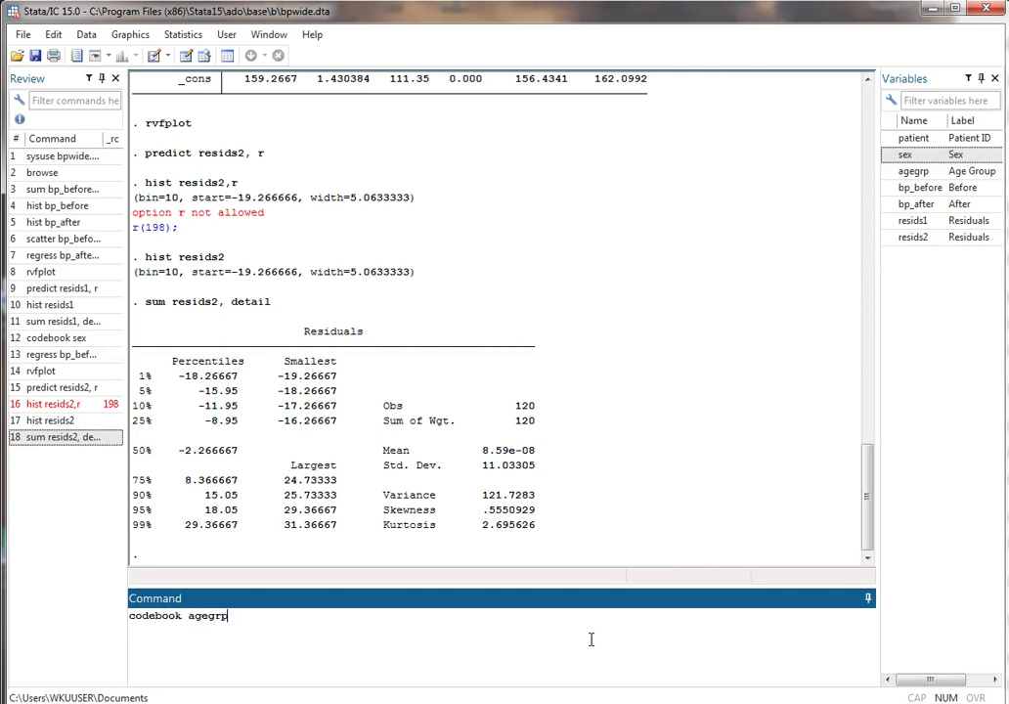
pyautogui.write('rp')
pyautogui.press('Return')
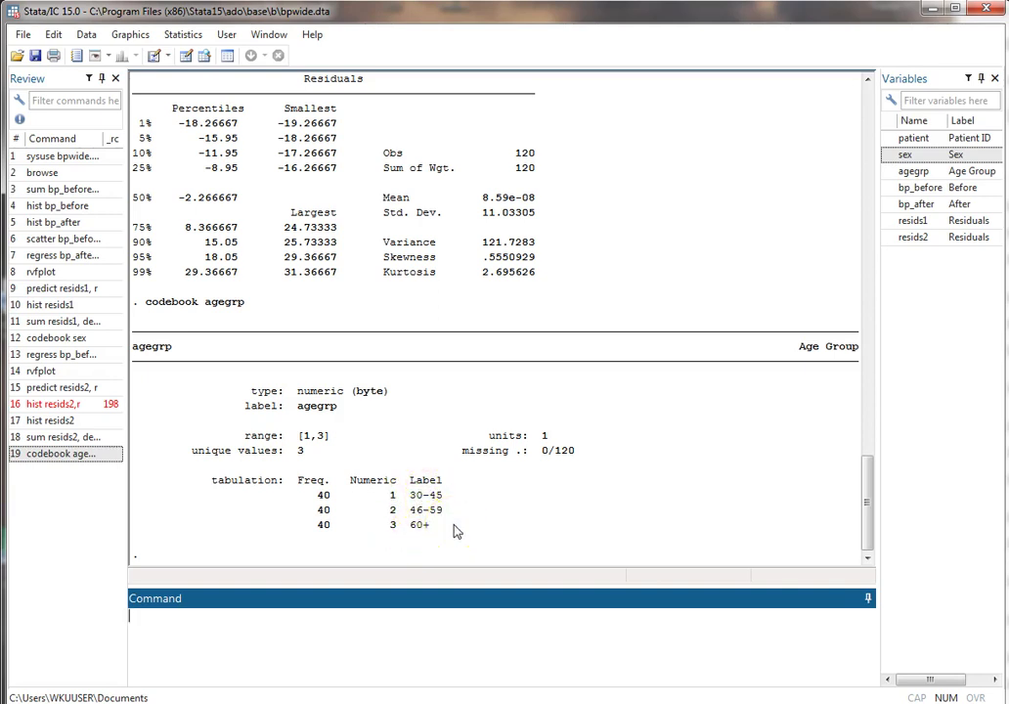
# Step: Run regress bp_before i.agegrp, giving a 60+ coefficient of 10.9 and R-squared 0.161
pyautogui.click(276, 630)
pyautogui.write('regress')
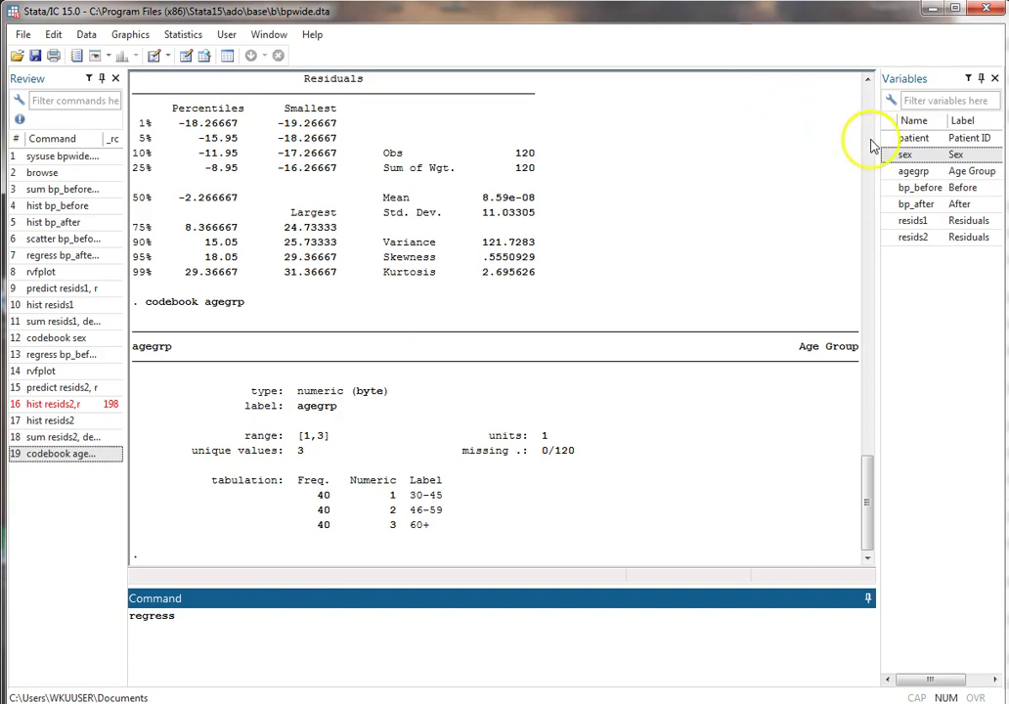
pyautogui.click(920, 188)
pyautogui.doubleClick(920, 188)
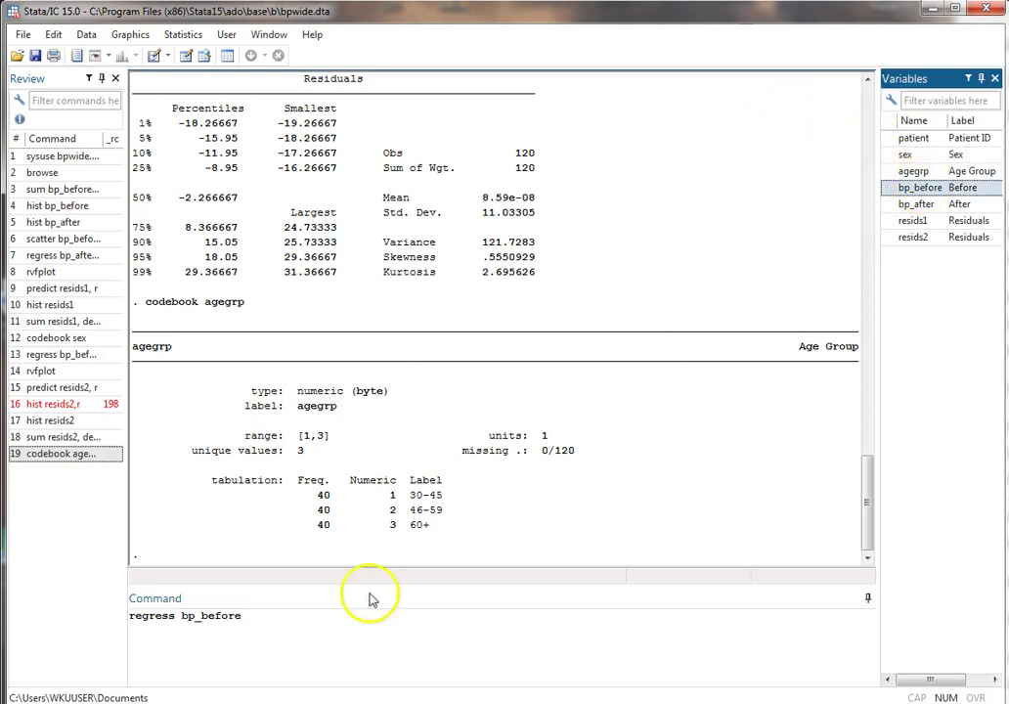
pyautogui.click(279, 618)
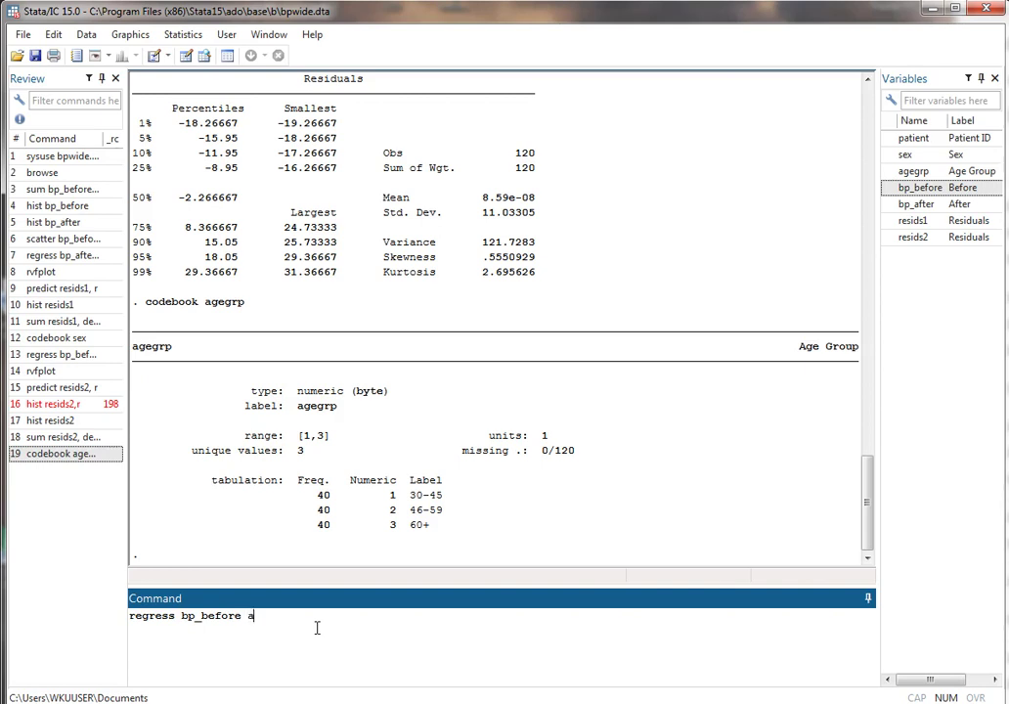
pyautogui.write('agegroup')
pyautogui.press('BackSpace')
pyautogui.press('BackSpace')
pyautogui.click(248, 615)
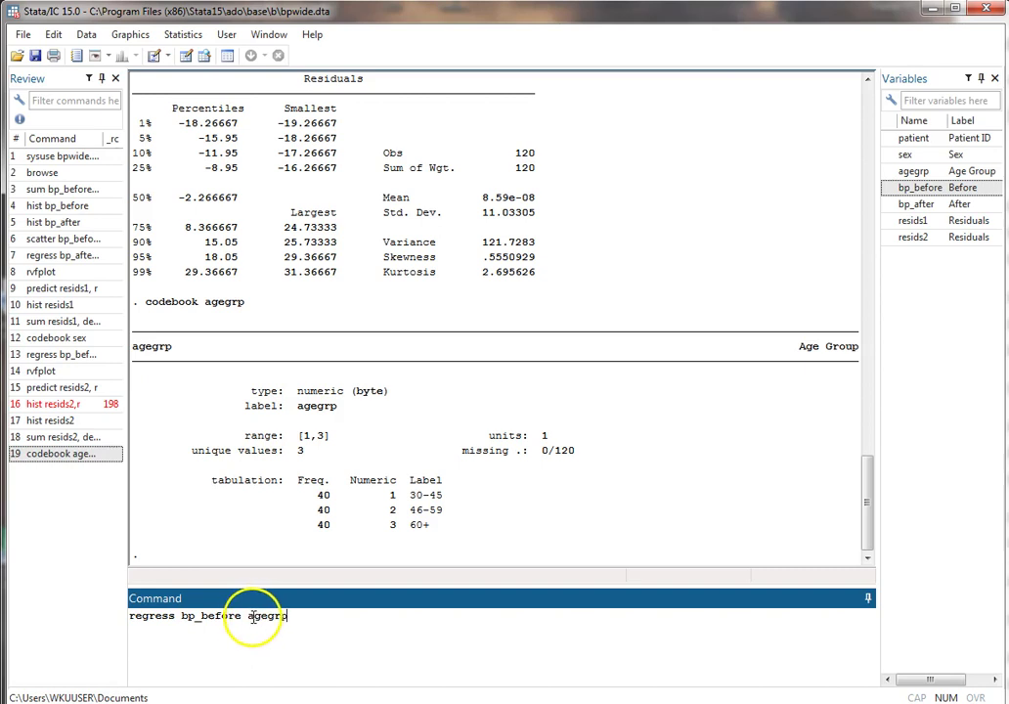
pyautogui.write('i.')
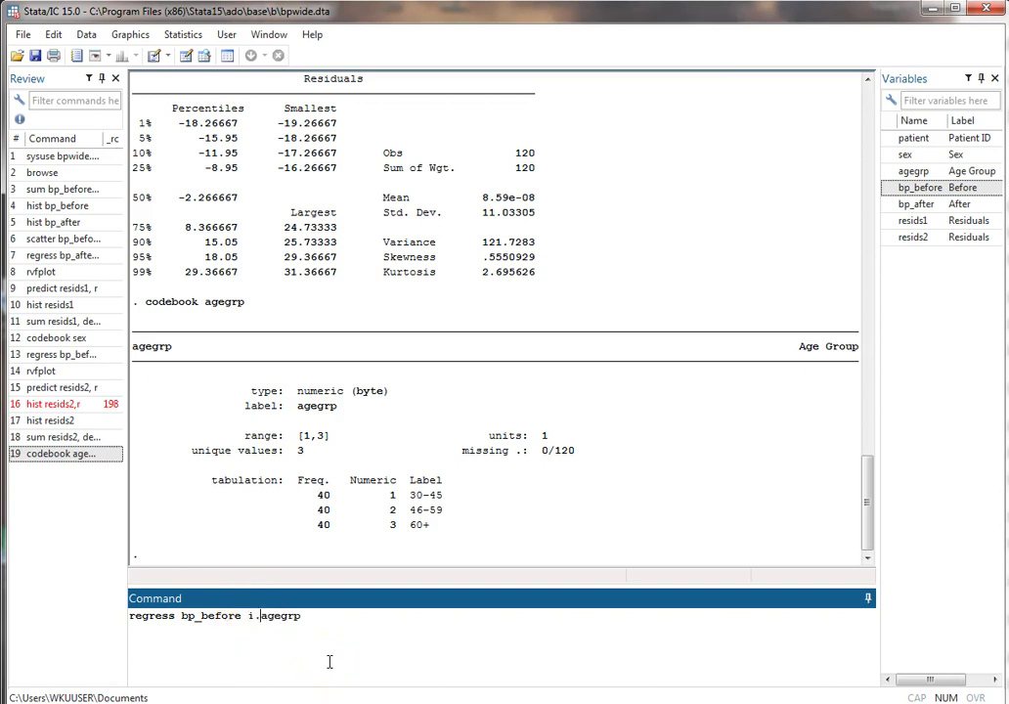
pyautogui.click(251, 619)
pyautogui.click(332, 616)
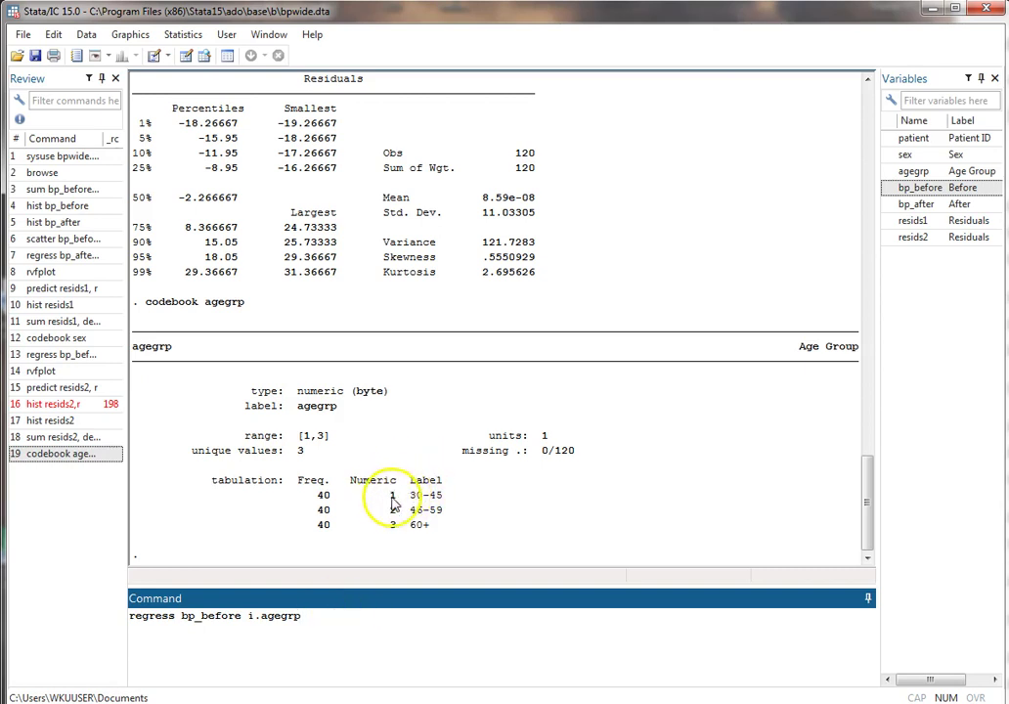
pyautogui.press('Return')
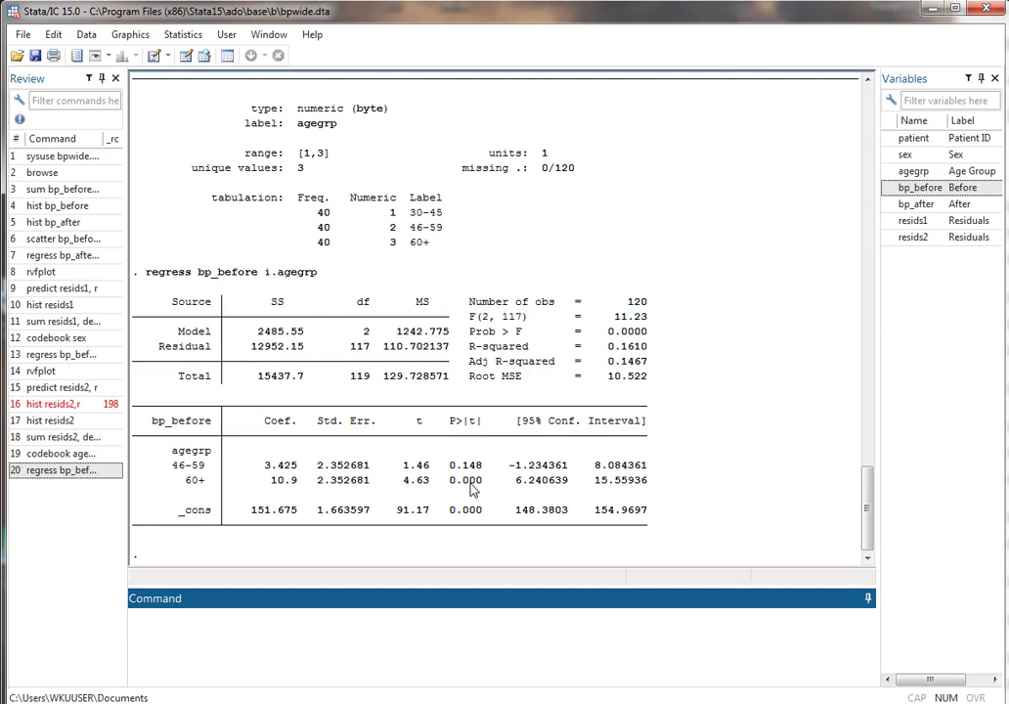
# Step: Draw the rvfplot for the age-group model, then close the graph
pyautogui.click(359, 623)
pyautogui.write('rvfplot')
pyautogui.press('Return')
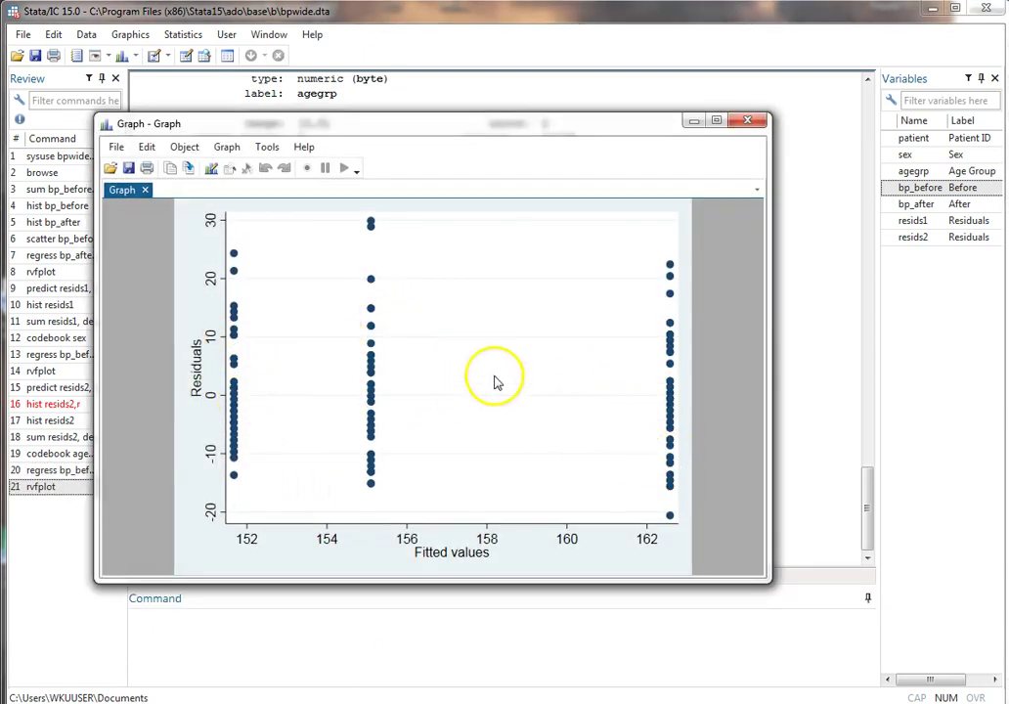
pyautogui.click(747, 120)
# Step: Save the age-group model's residuals as resids3 with predict resids3, r
pyautogui.write('pre')
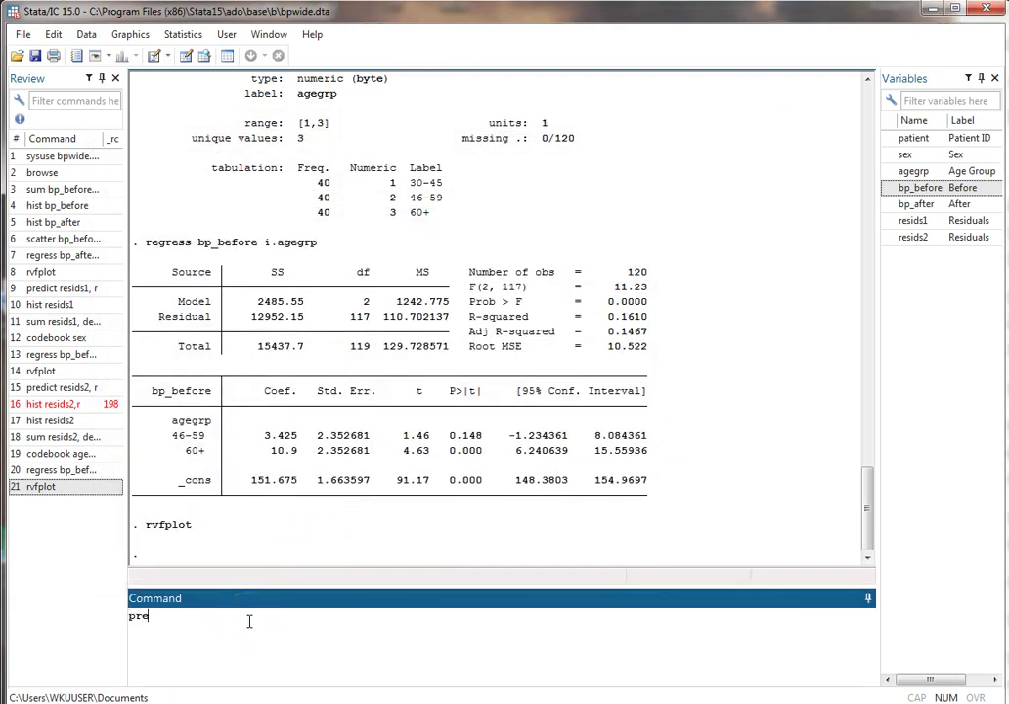
pyautogui.write('dict resid')
pyautogui.press('BackSpace')
pyautogui.press('BackSpace')
pyautogui.write('s3, r')
pyautogui.press('Return')
# Step: Draw a ten-bin histogram of resids3, then close the graph
pyautogui.write('hist resids3')
pyautogui.press('Return')
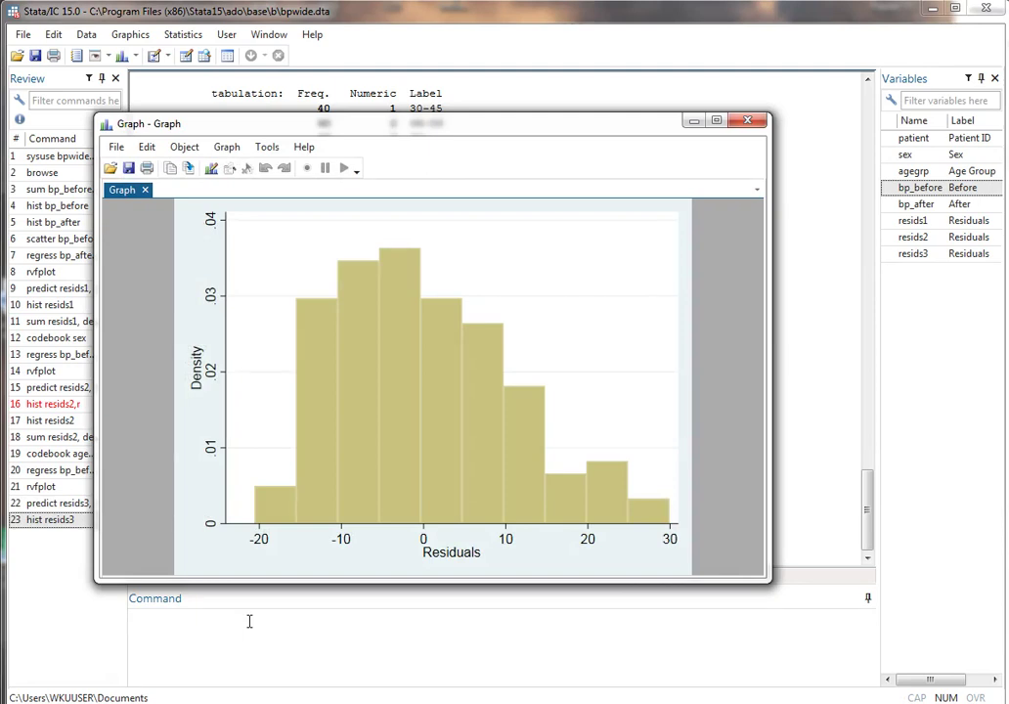
pyautogui.click(748, 119)
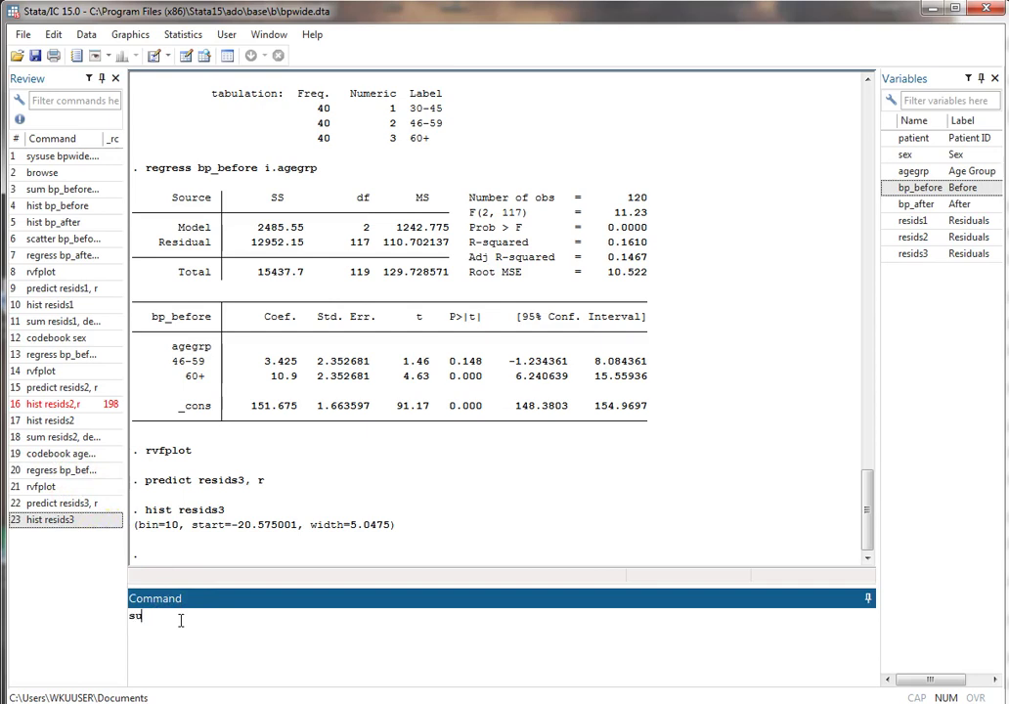
# Step: Run sum resids3, detail: 120 observations, SD 10.43, skewness .574, kurtosis 2.91
pyautogui.write('esids3, detail')
pyautogui.press('Return')
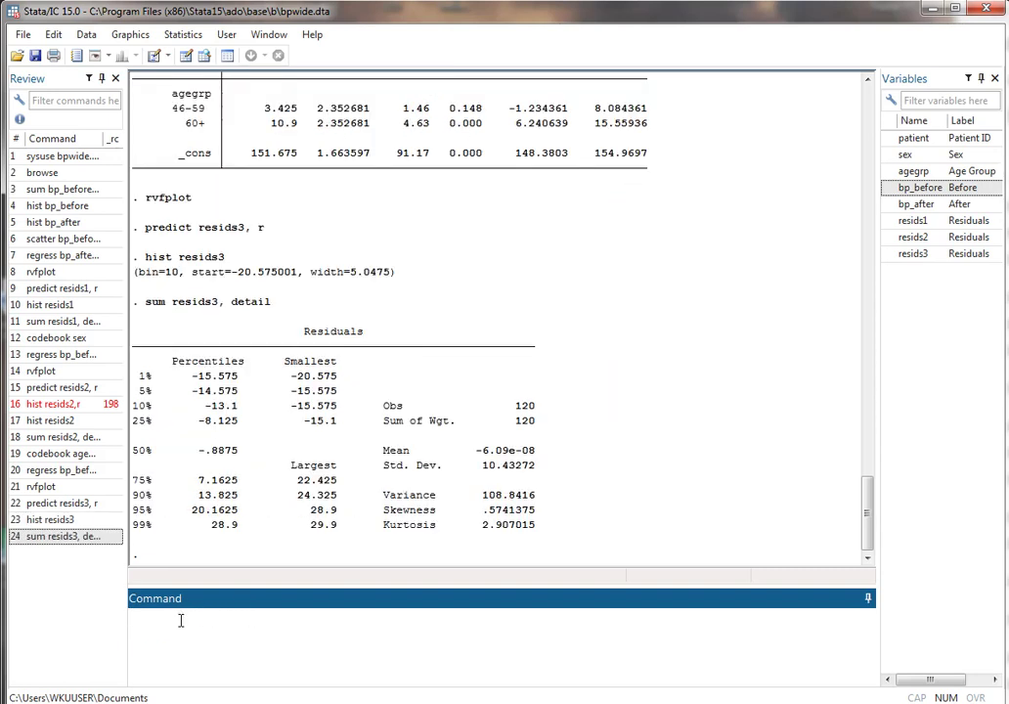